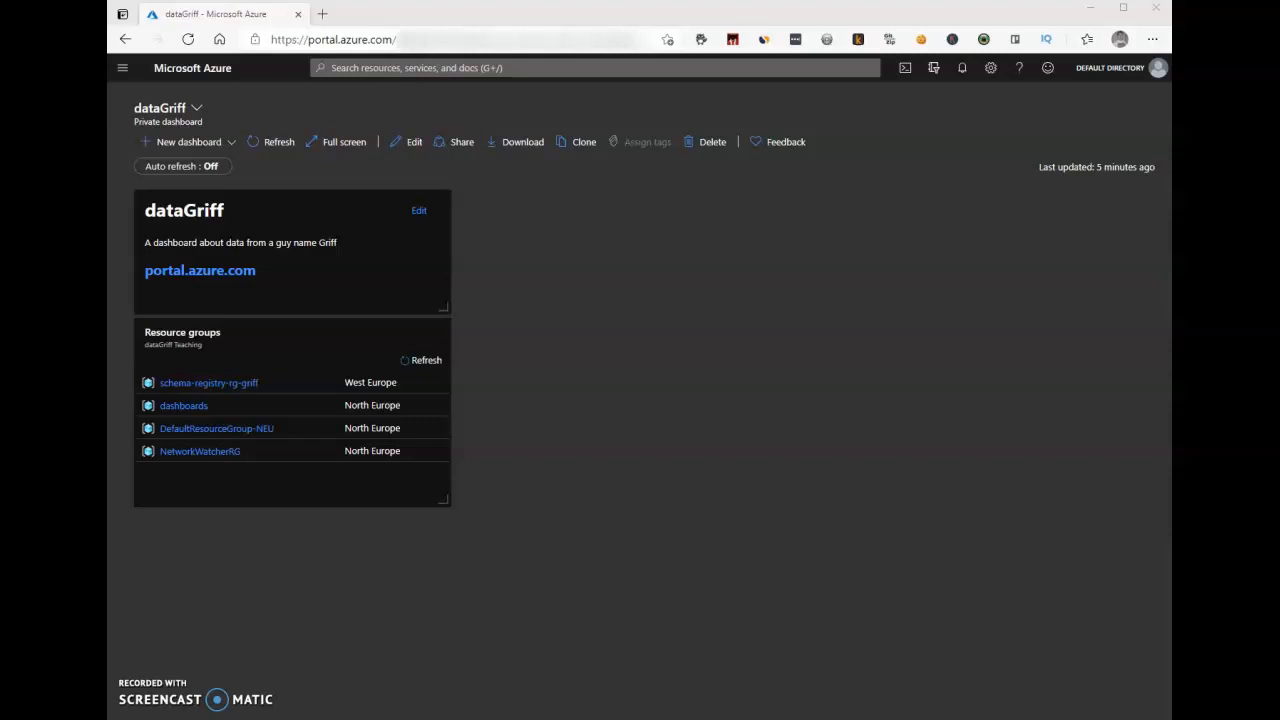
Find Virtual networks among all services and start creating a new virtual network.
{"action": "left_click_drag", "start_coordinate": [286, 289], "coordinate": [145, 279]}
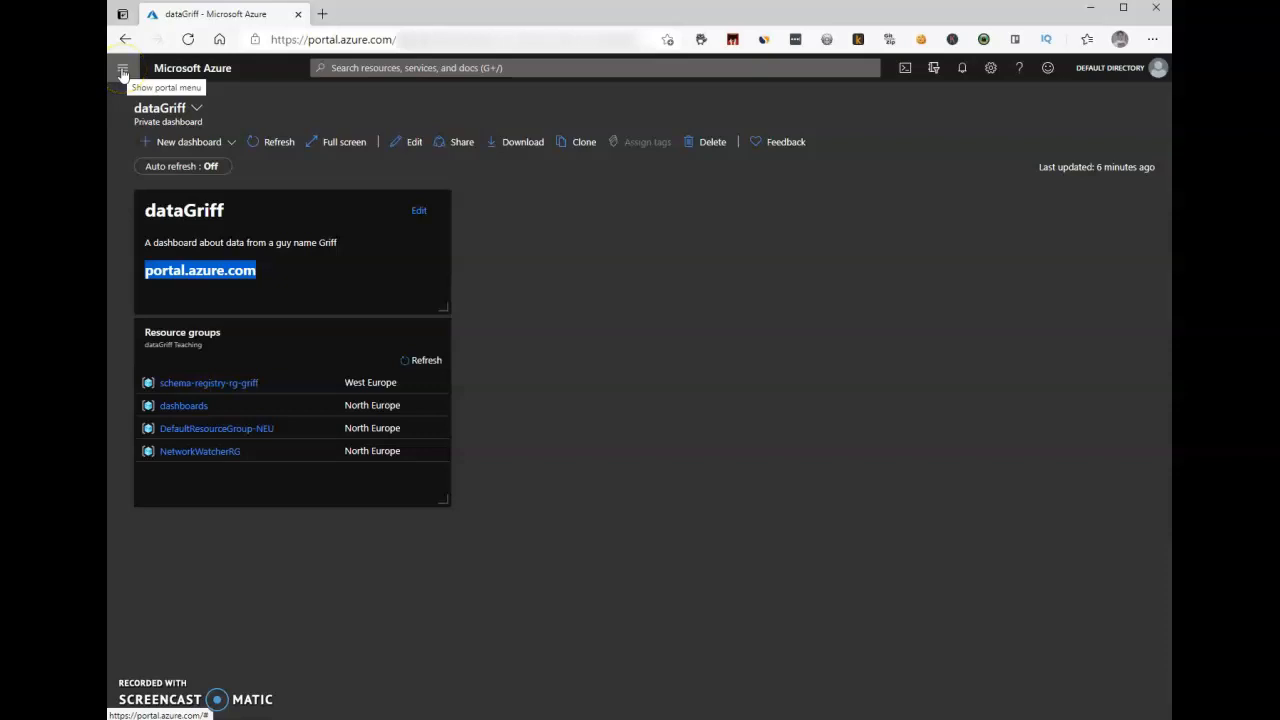
{"action": "left_click", "coordinate": [122, 72]}
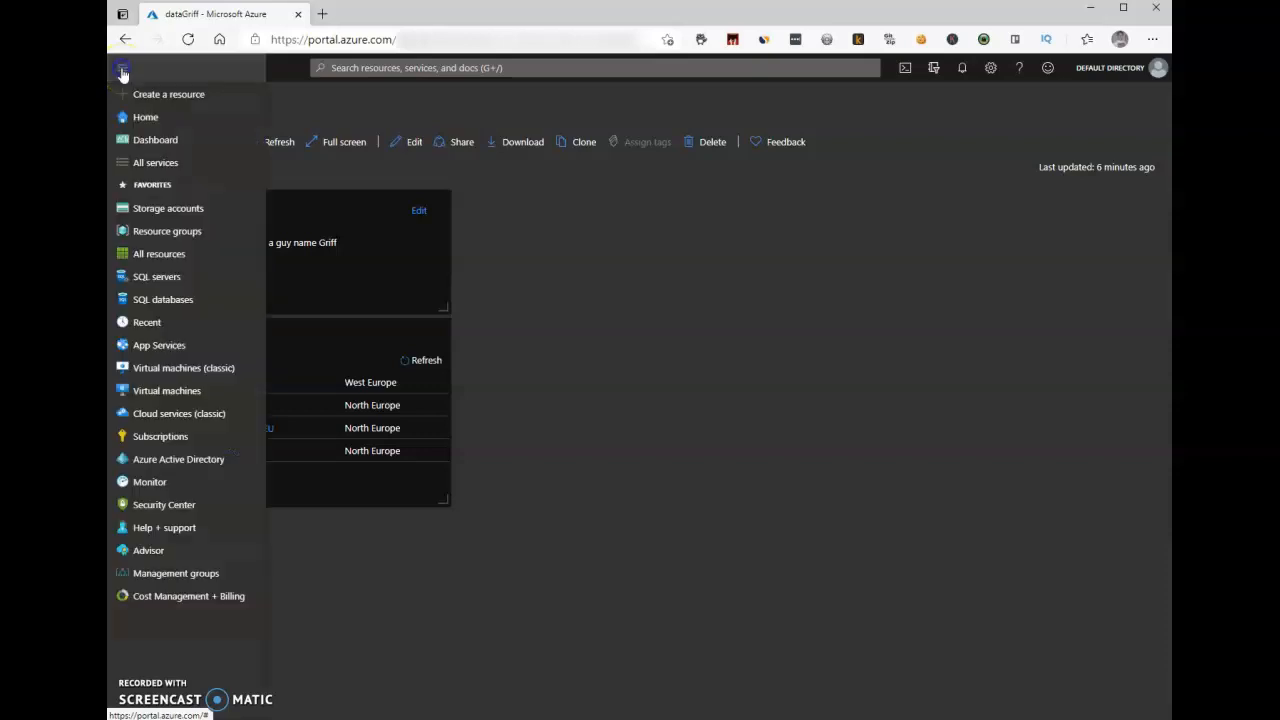
{"action": "left_click", "coordinate": [186, 163]}
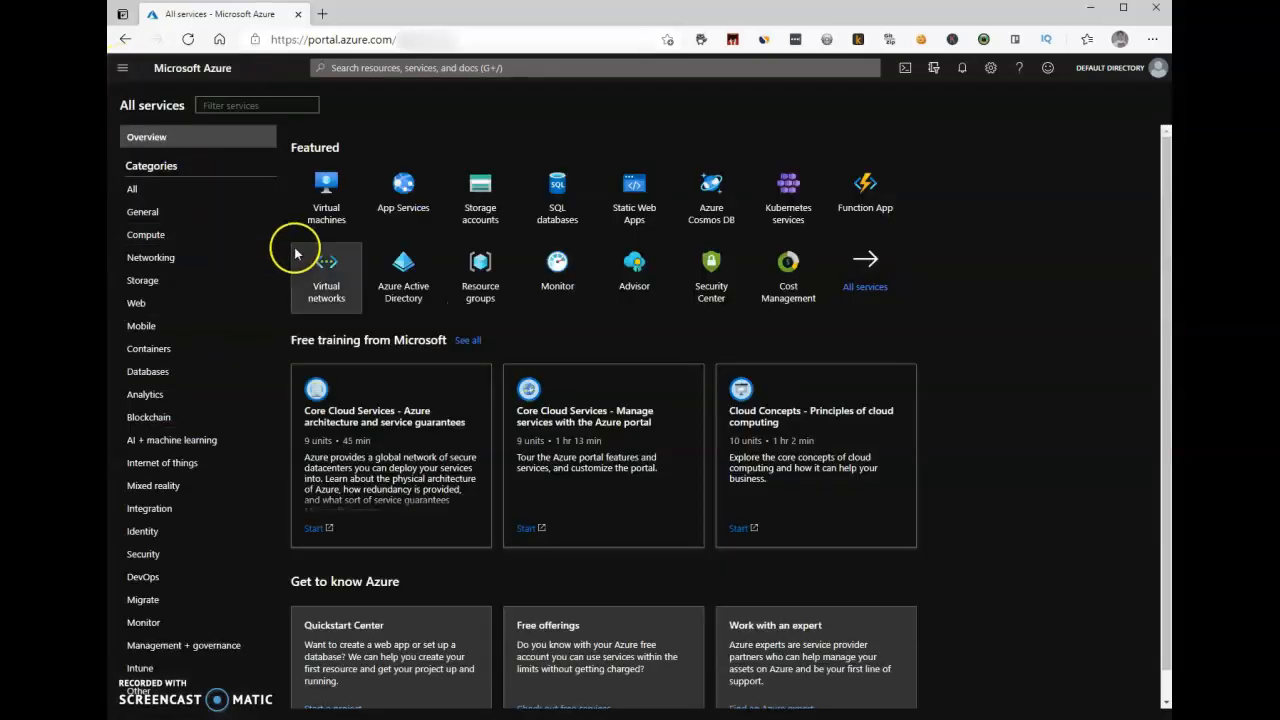
{"action": "mouse_move", "coordinate": [322, 279]}
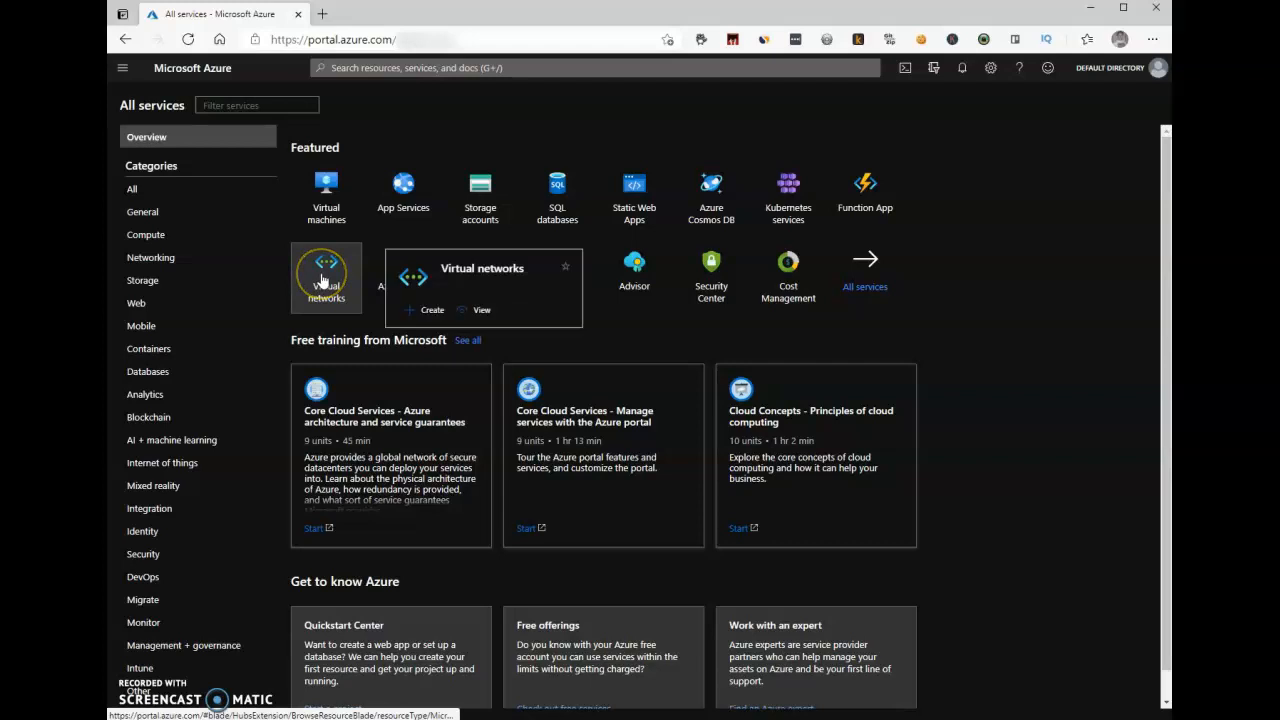
{"action": "left_click", "coordinate": [422, 315]}
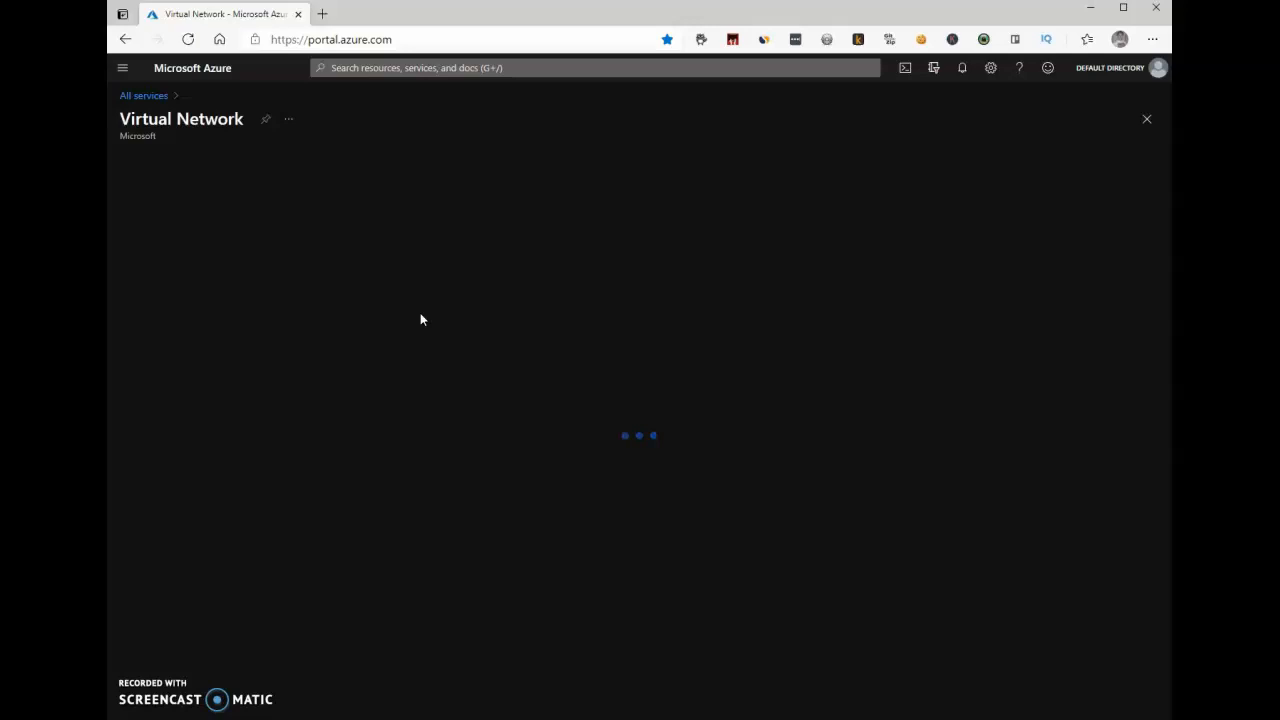
{"action": "left_click", "coordinate": [238, 229]}
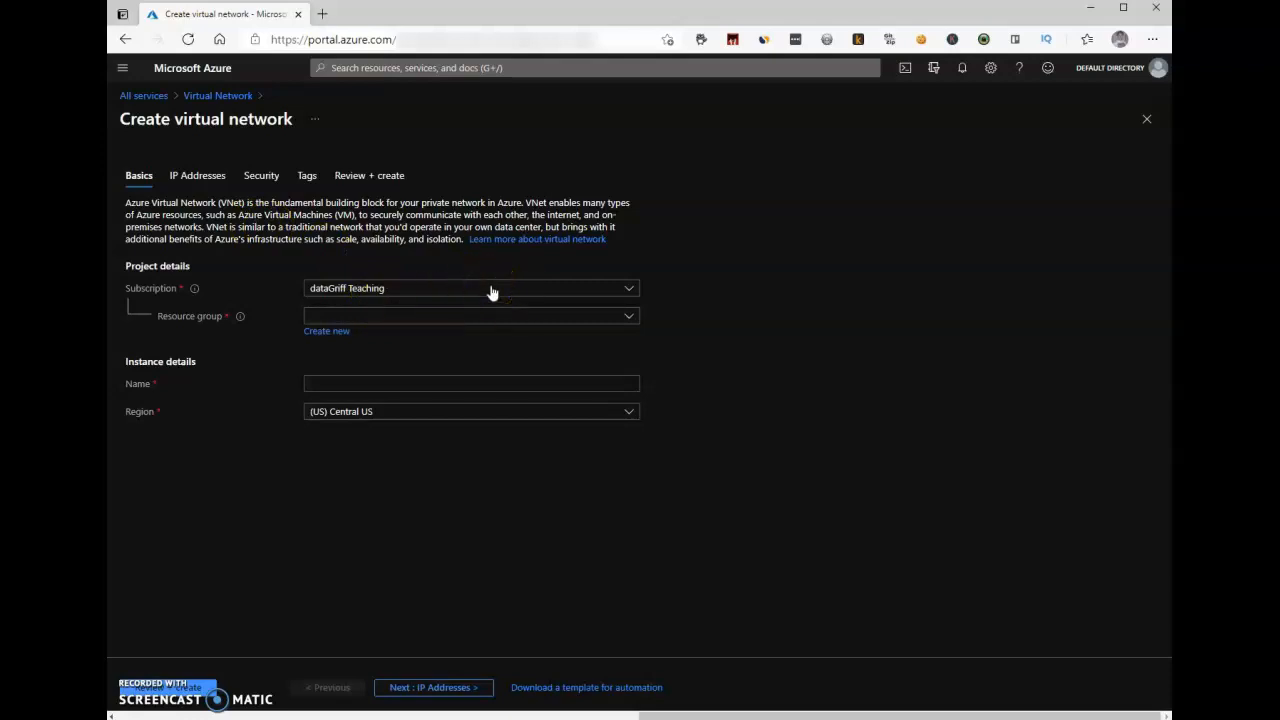
Create a new resource group named my-vnet-rg for the virtual network.
{"action": "left_click", "coordinate": [323, 334]}
{"action": "type", "text": "my-vnet-rg"}
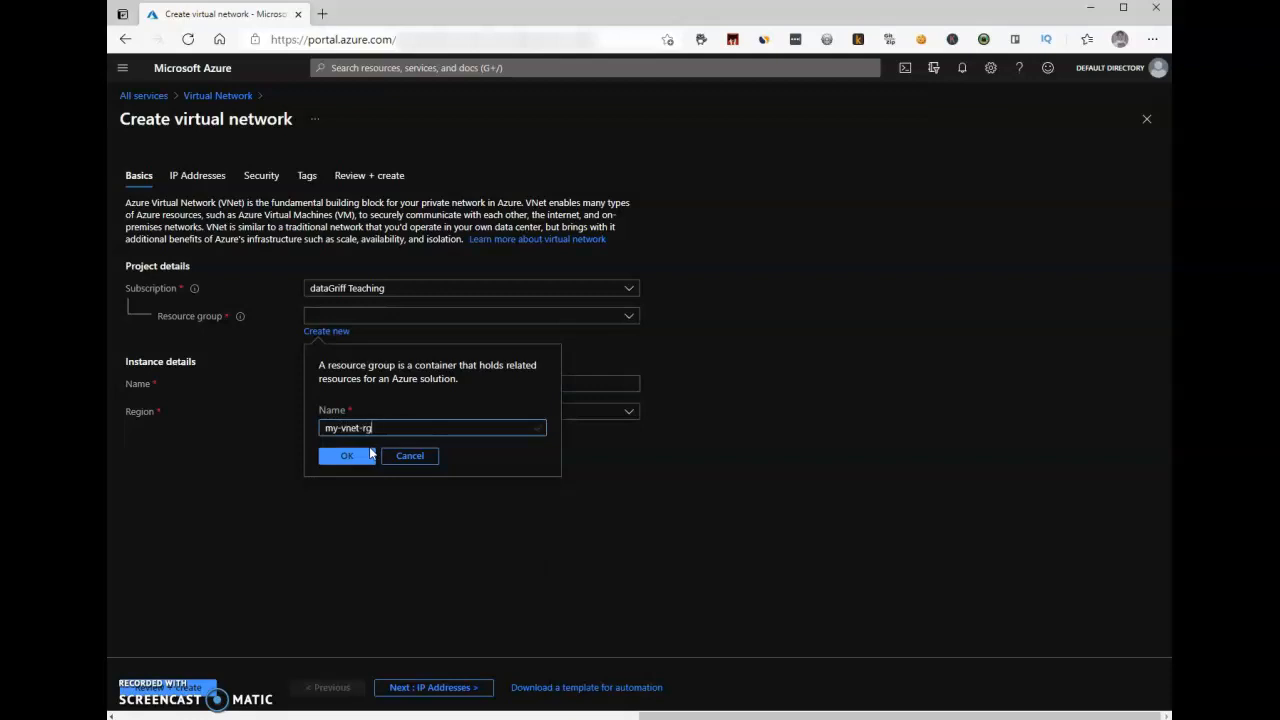
{"action": "left_click", "coordinate": [344, 456]}
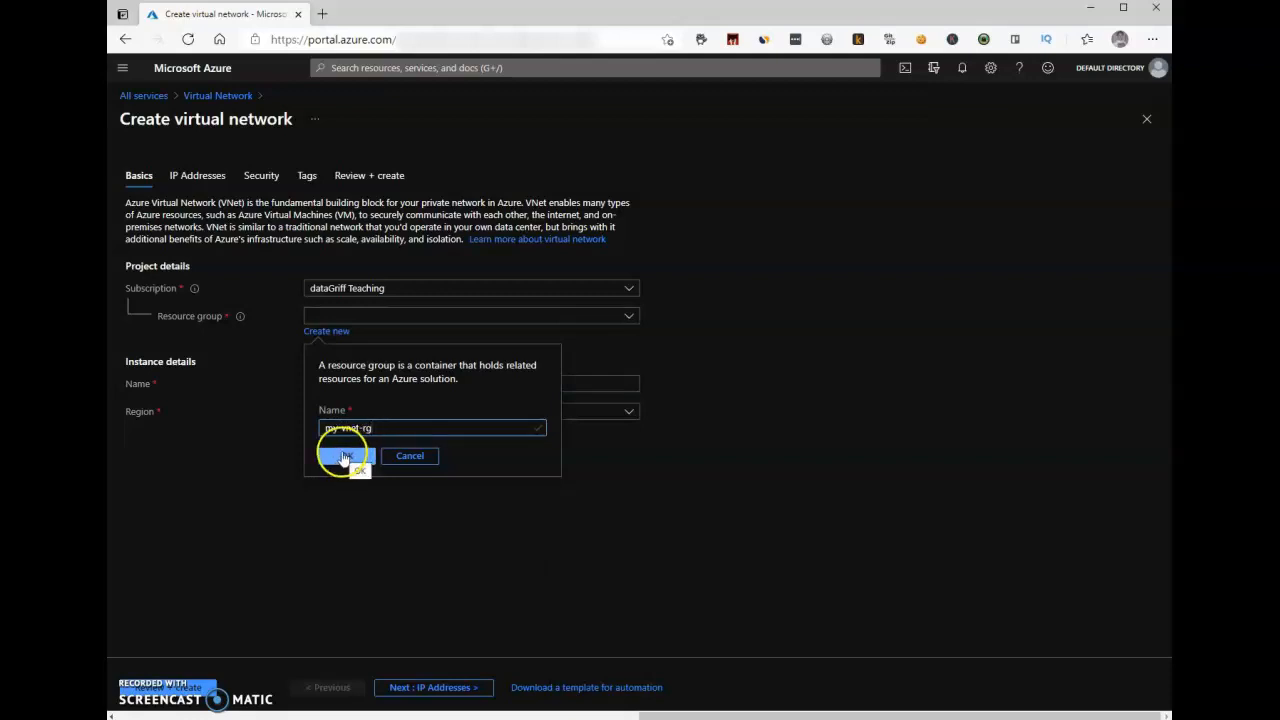
Name the virtual network my-vnet-eun-griff and set its region to (Europe) North Europe.
{"action": "left_click", "coordinate": [340, 383]}
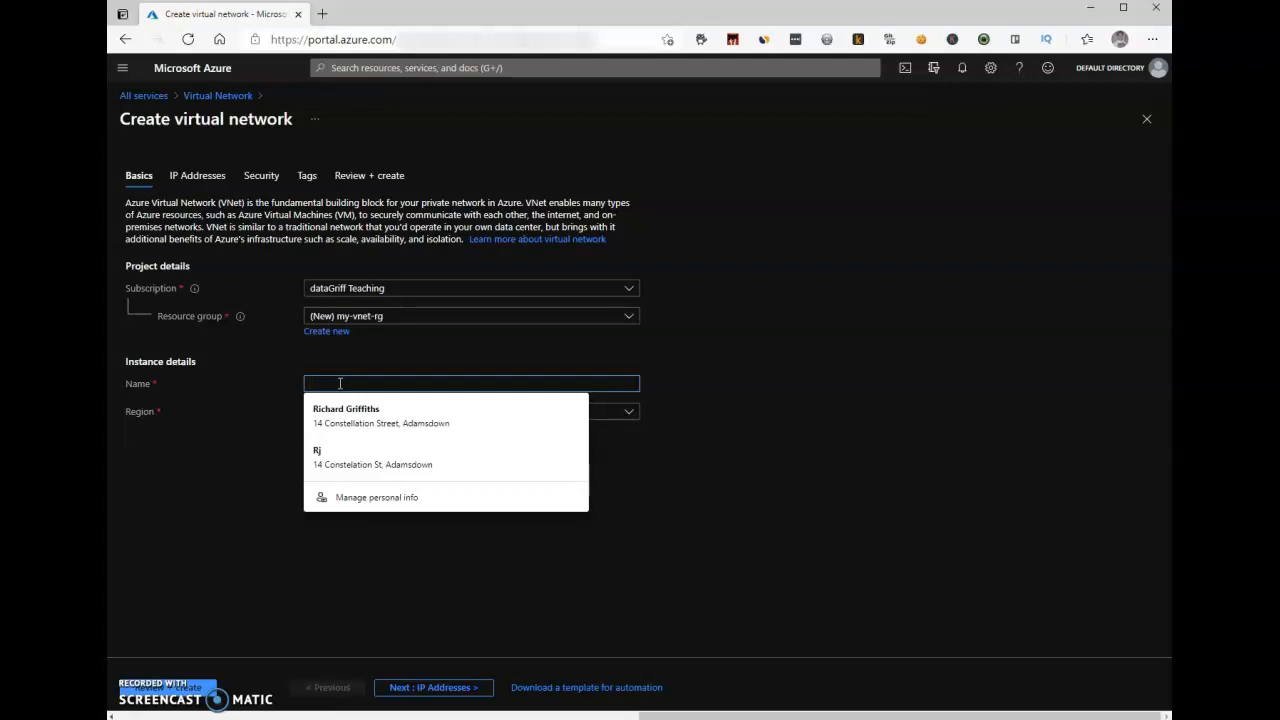
{"action": "type", "text": "my-vnet-eun-griff"}
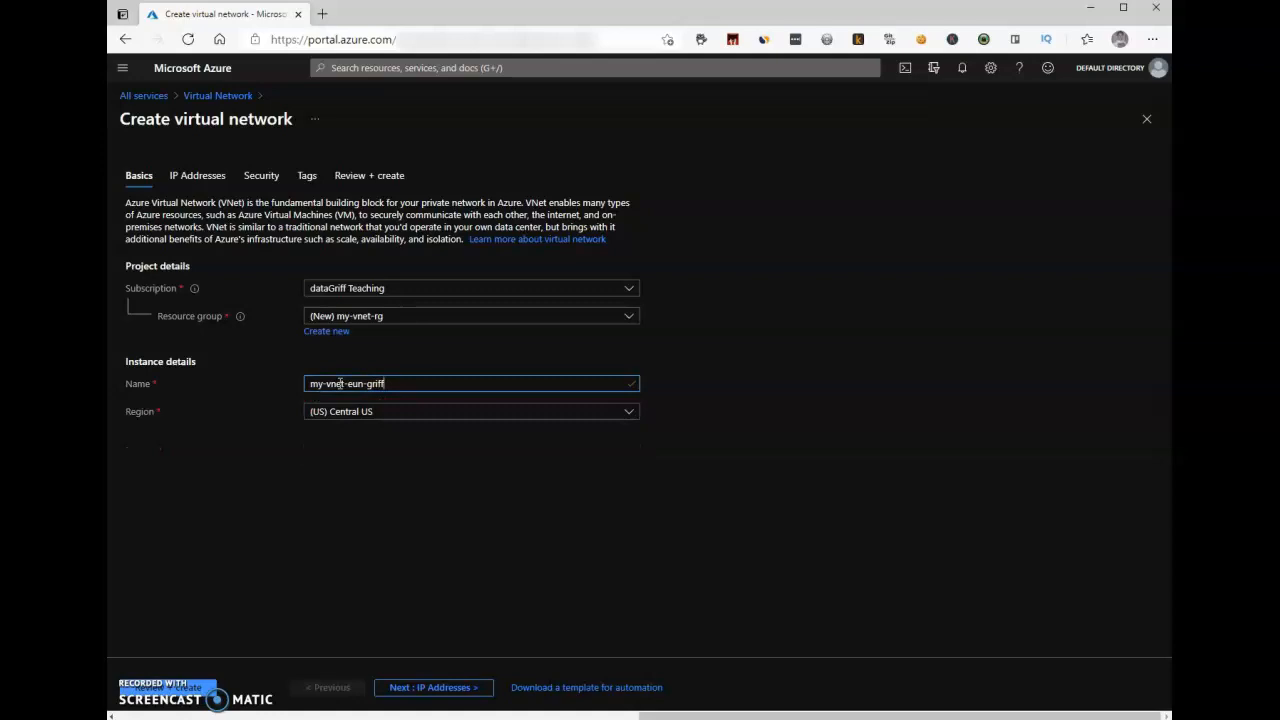
{"action": "left_click", "coordinate": [625, 410]}
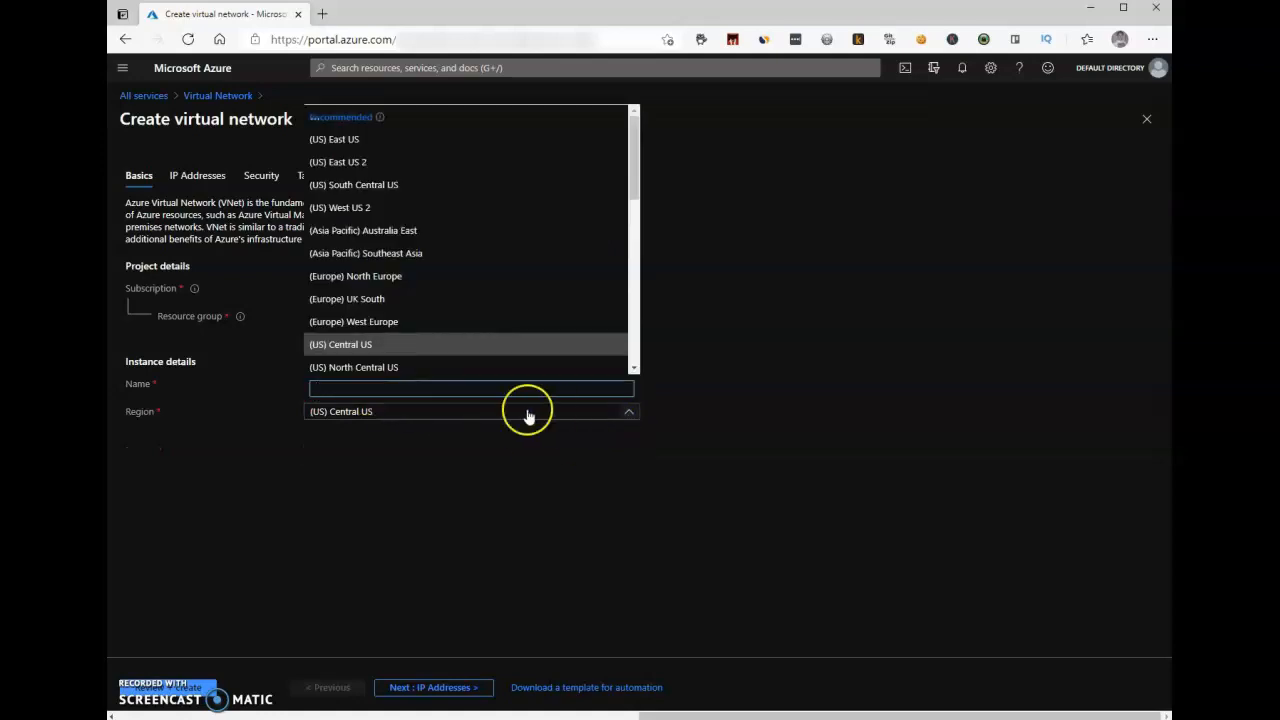
{"action": "left_click", "coordinate": [375, 278]}
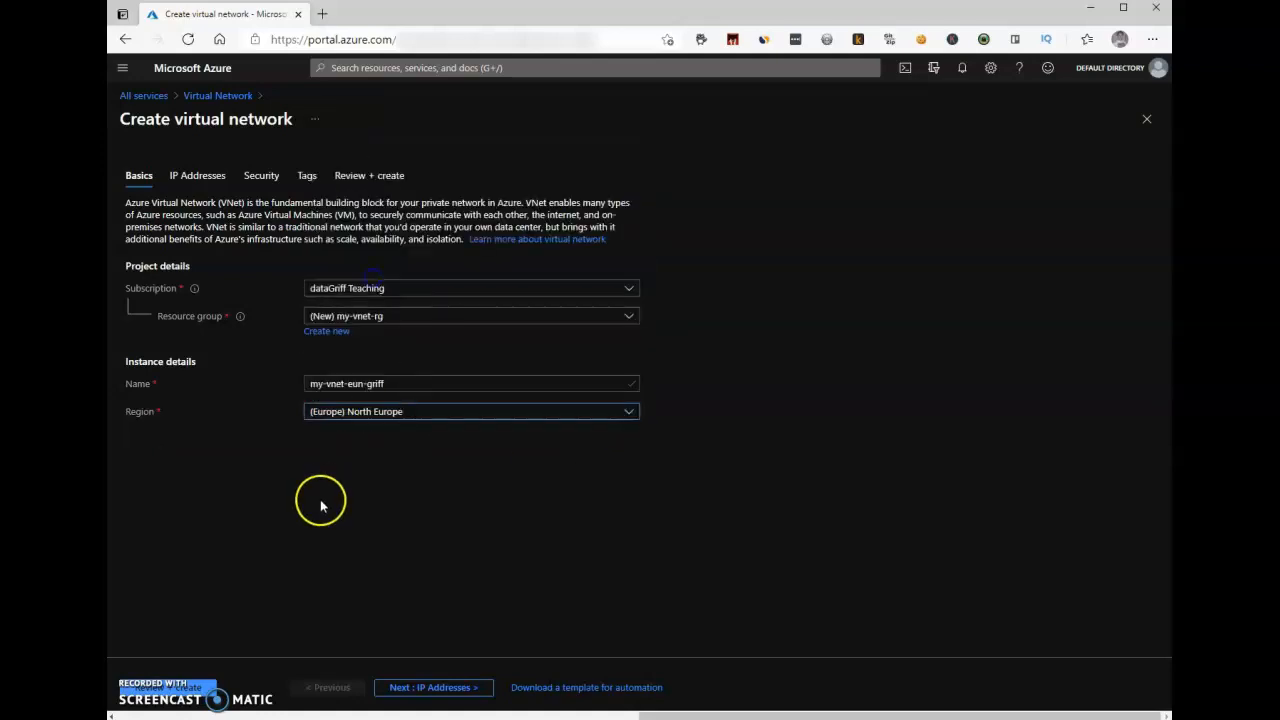
Check the virtual network's IPv4 address space and default subnet, and validate and create the network.
{"action": "left_click", "coordinate": [199, 178]}
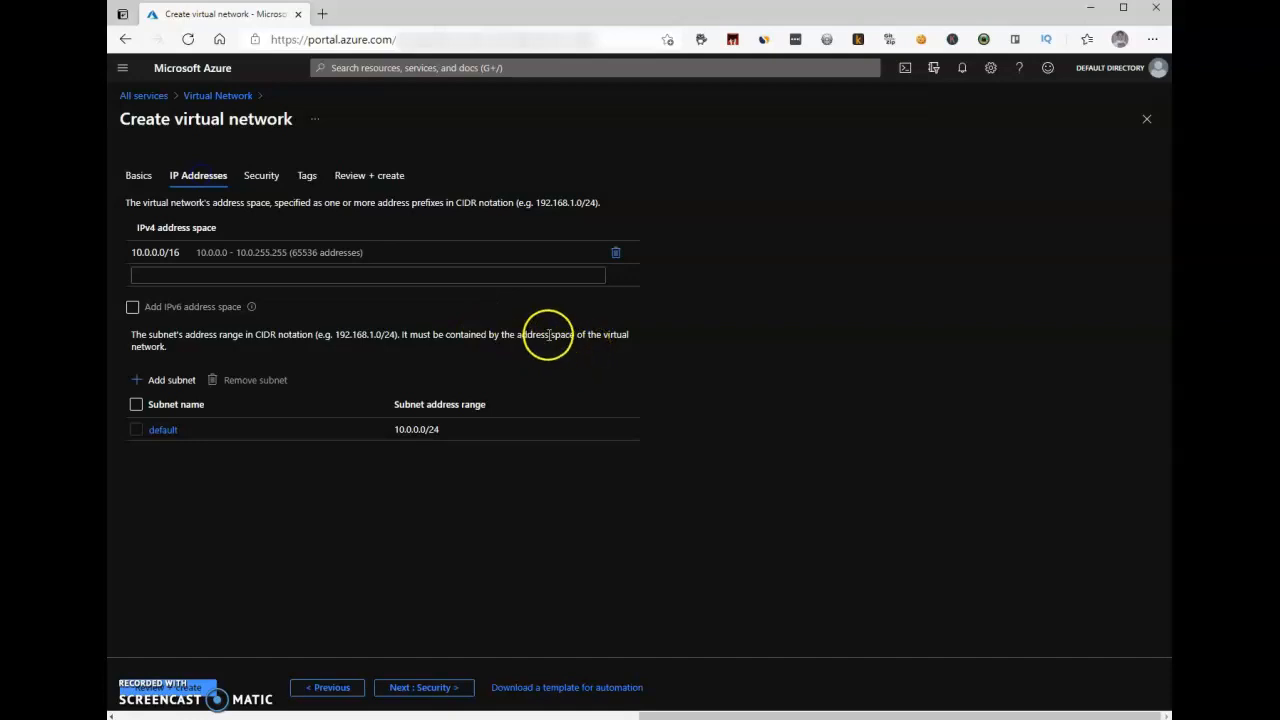
{"action": "left_click", "coordinate": [176, 252]}
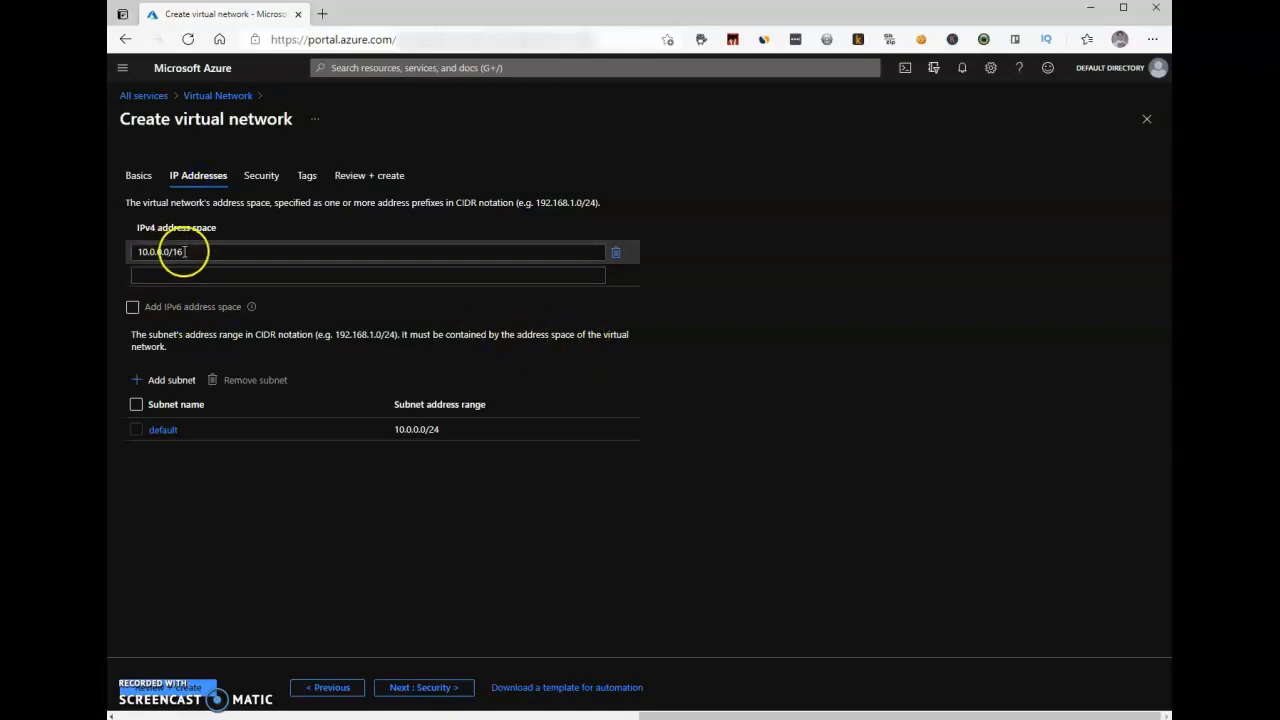
{"action": "left_click", "coordinate": [394, 346]}
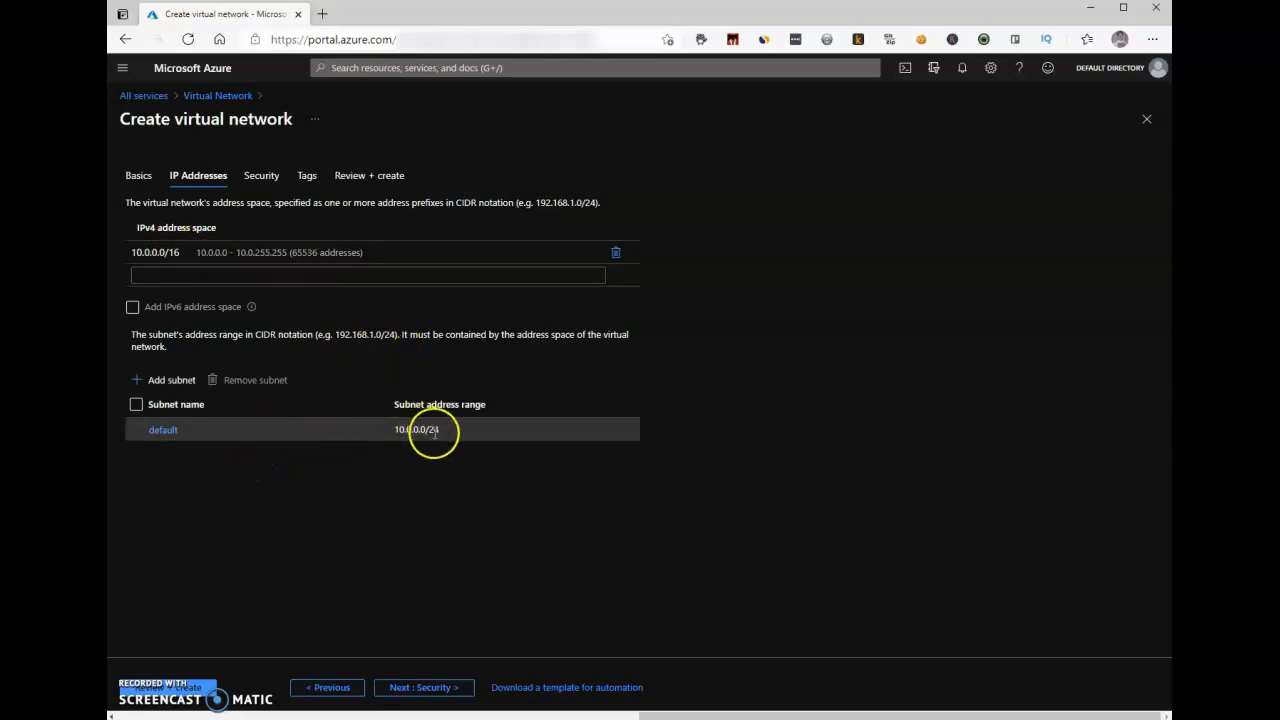
{"action": "left_click", "coordinate": [361, 180]}
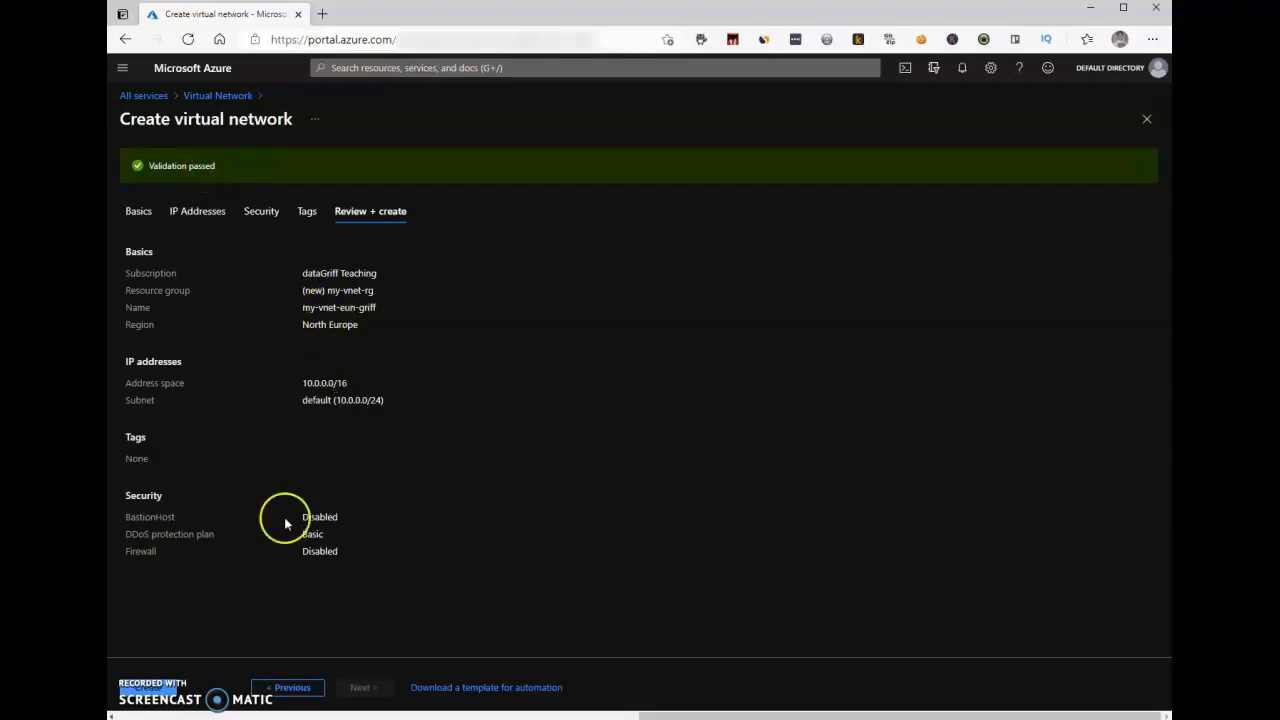
{"action": "left_click", "coordinate": [150, 690]}
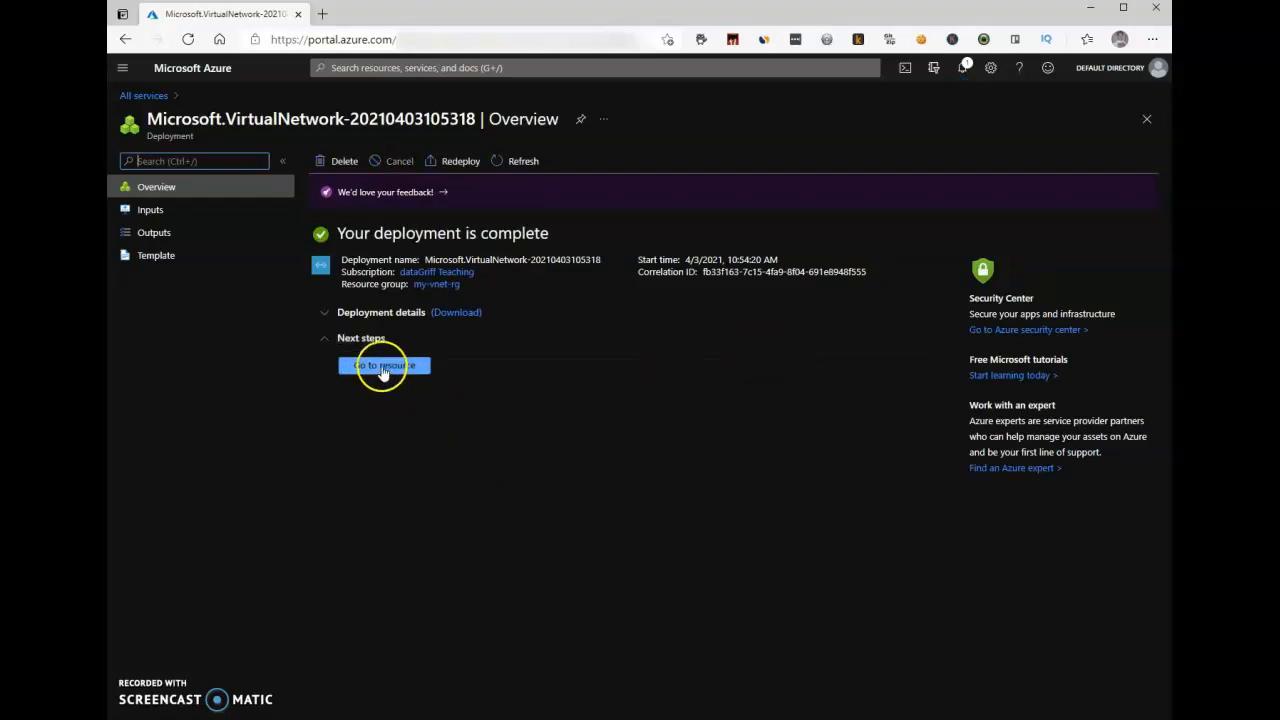
View the deployed virtual network and the refreshed resource list of its resource group my-vnet-rg.
{"action": "left_click", "coordinate": [384, 366]}
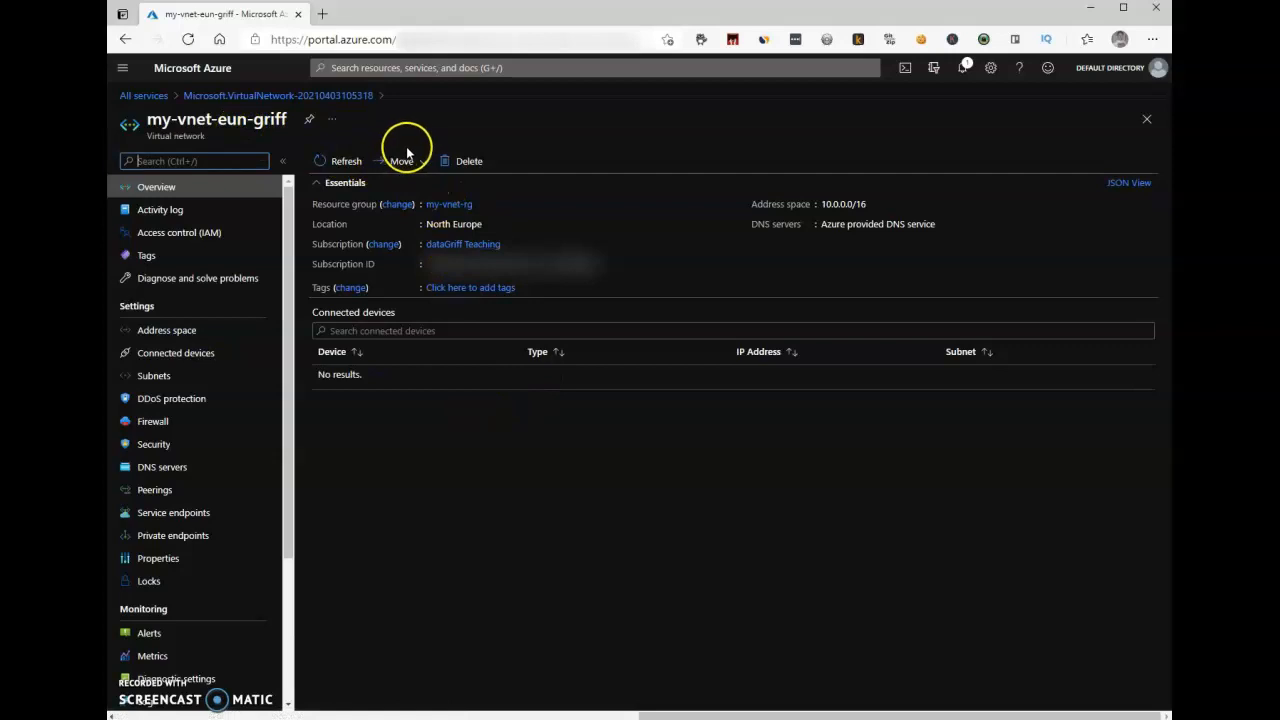
{"action": "left_click", "coordinate": [448, 205]}
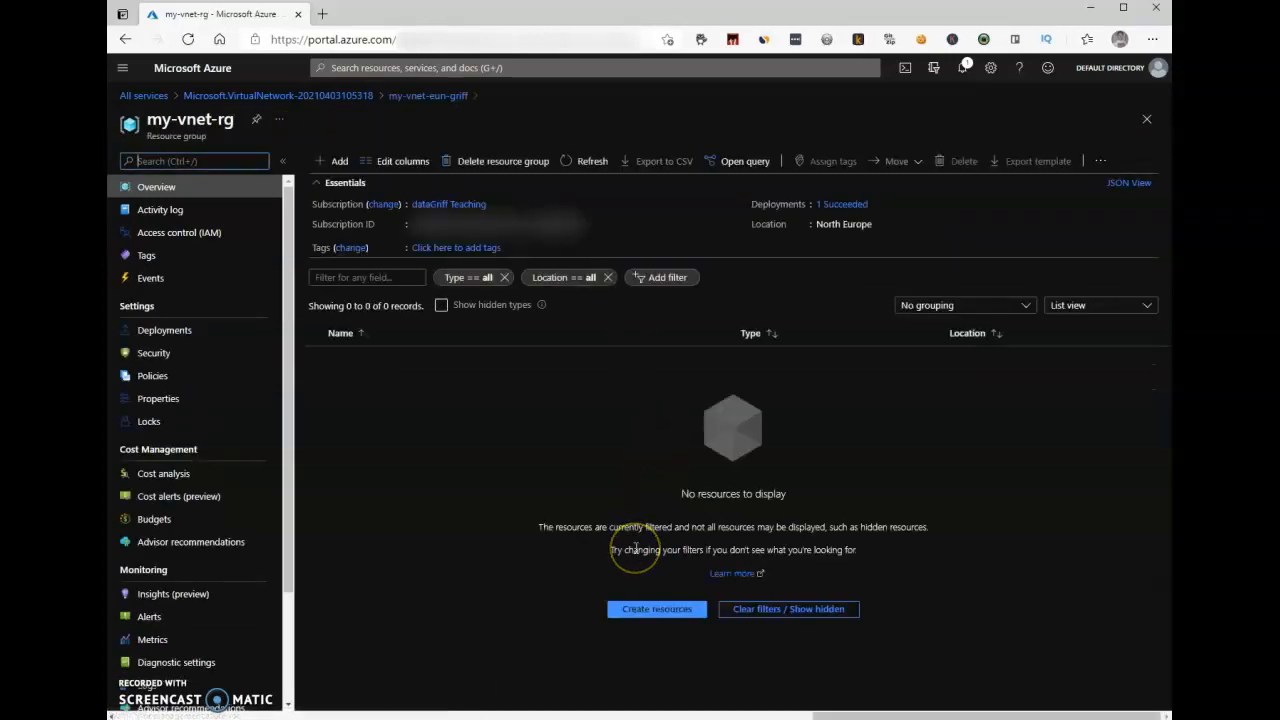
{"action": "left_click", "coordinate": [583, 162]}
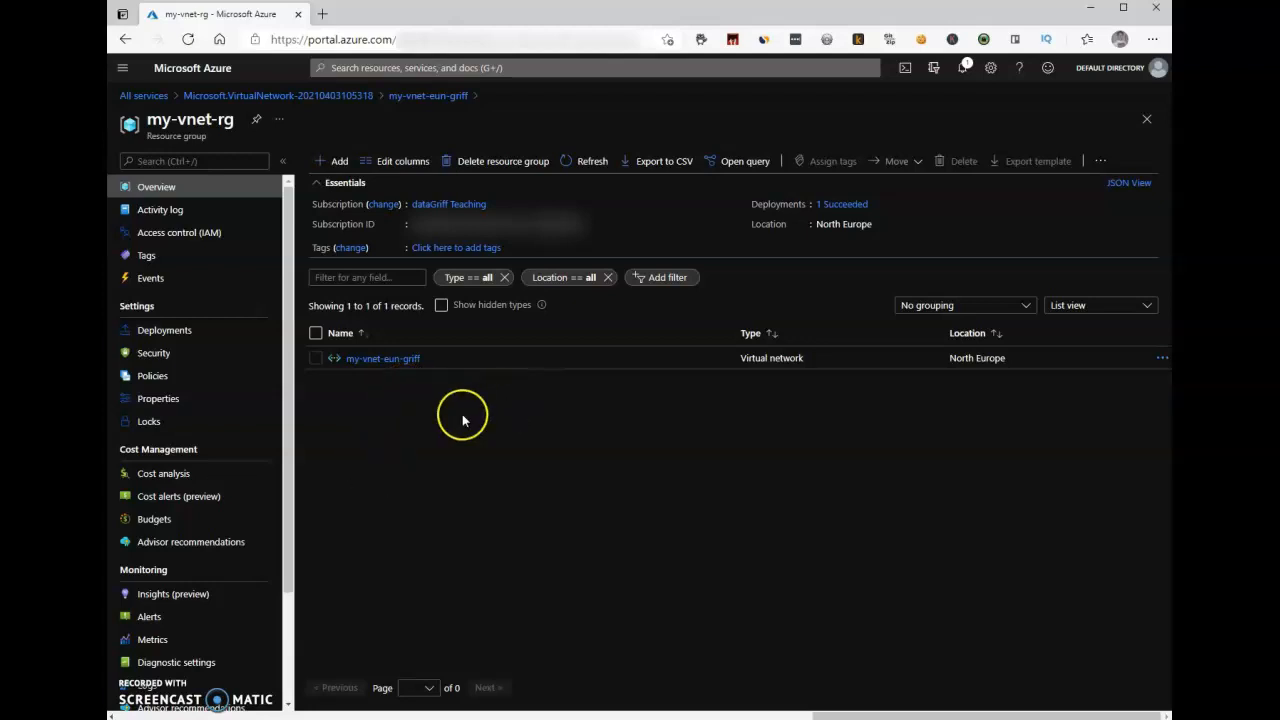
Go back to all services and start creating a new virtual machine without a preset configuration.
{"action": "left_click", "coordinate": [139, 96]}
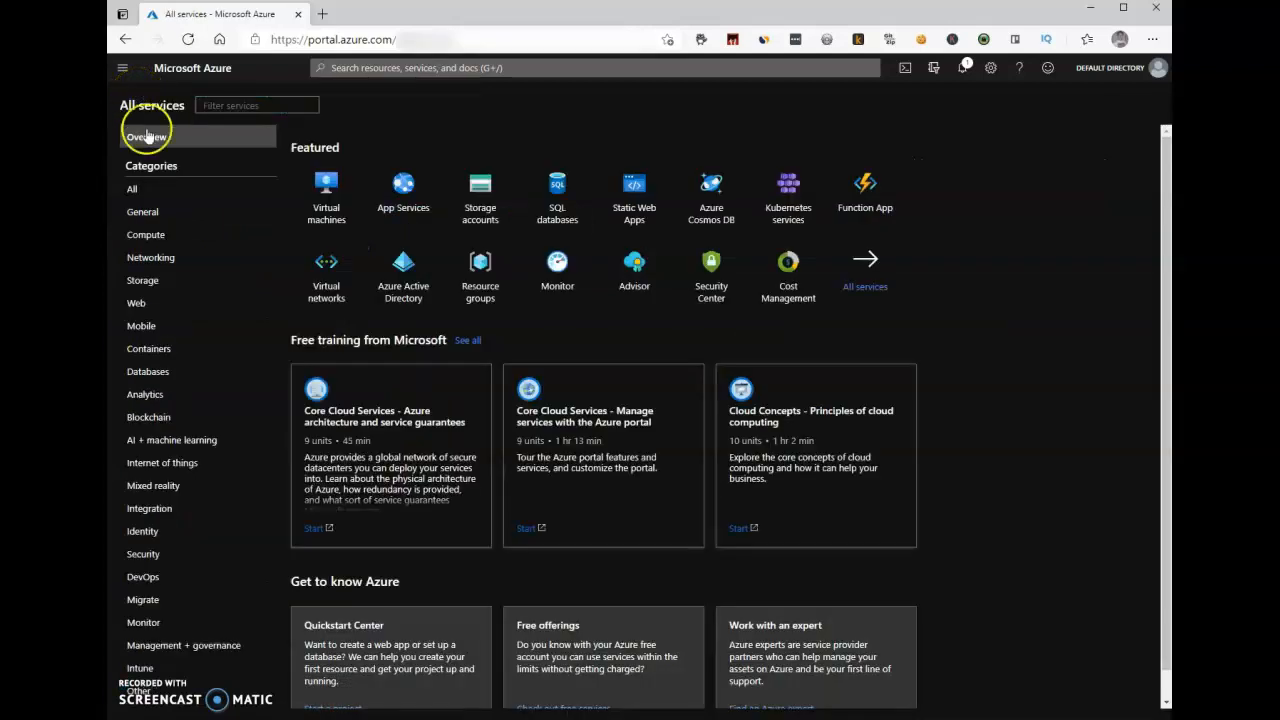
{"action": "left_click", "coordinate": [326, 188]}
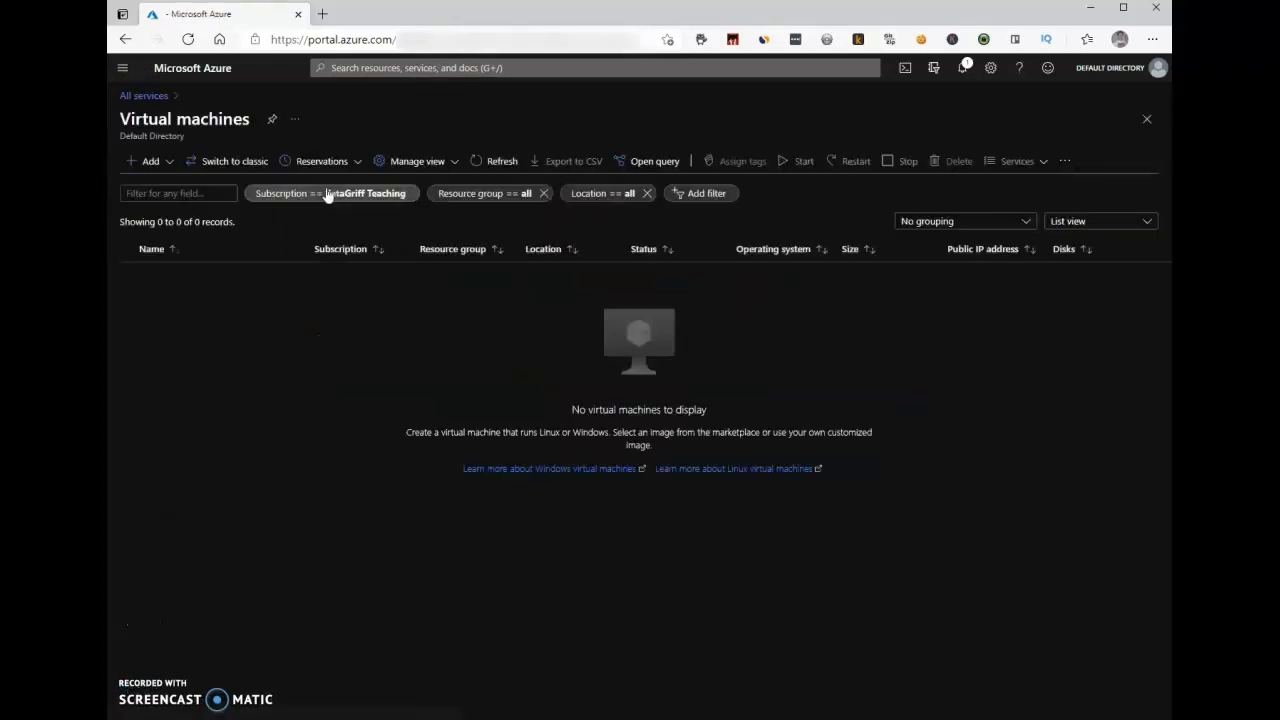
{"action": "left_click", "coordinate": [166, 170]}
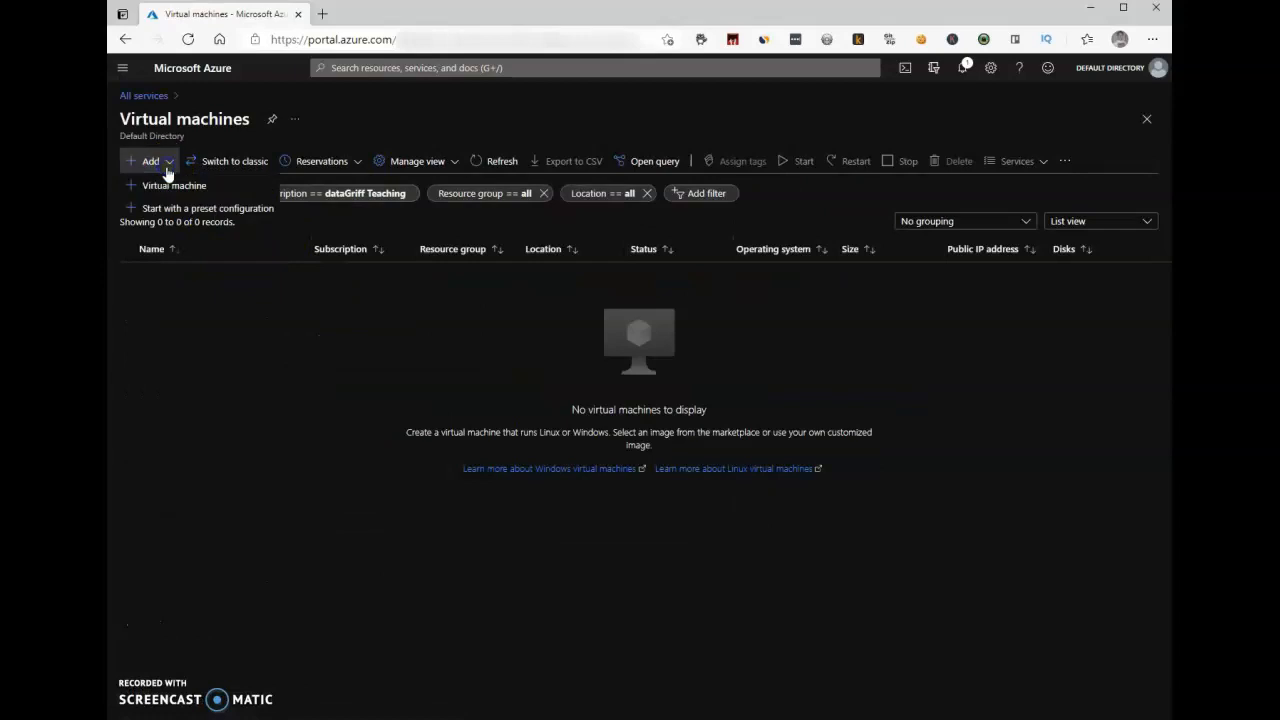
{"action": "left_click", "coordinate": [168, 186]}
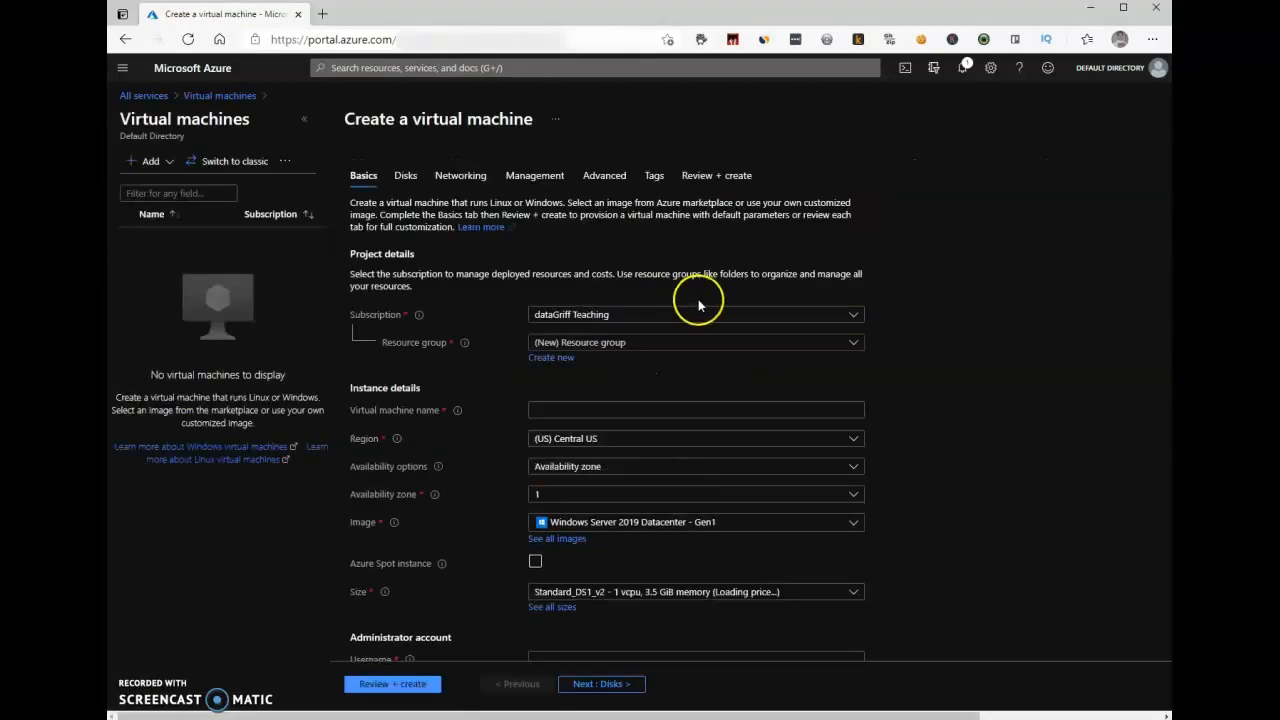
Assign the virtual machine to the existing resource group my-vnet-rg and name it vm01.
{"action": "left_click", "coordinate": [849, 343]}
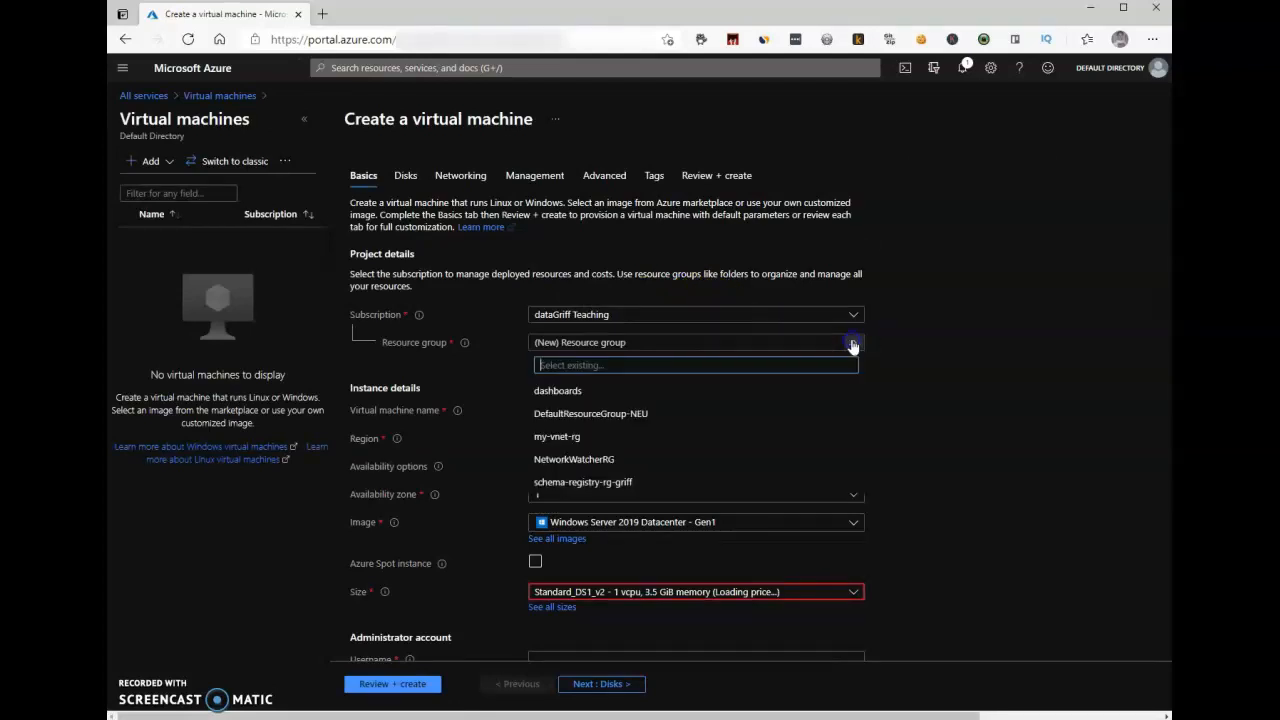
{"action": "left_click", "coordinate": [567, 438]}
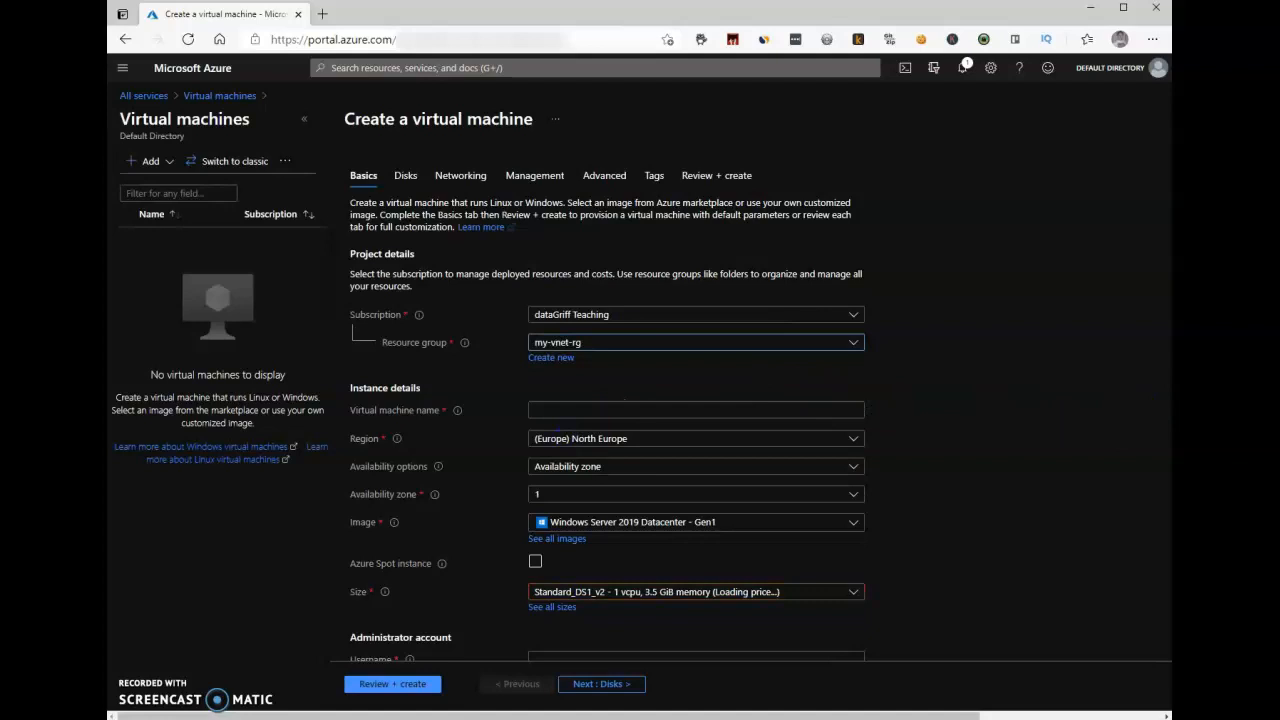
{"action": "left_click", "coordinate": [563, 410]}
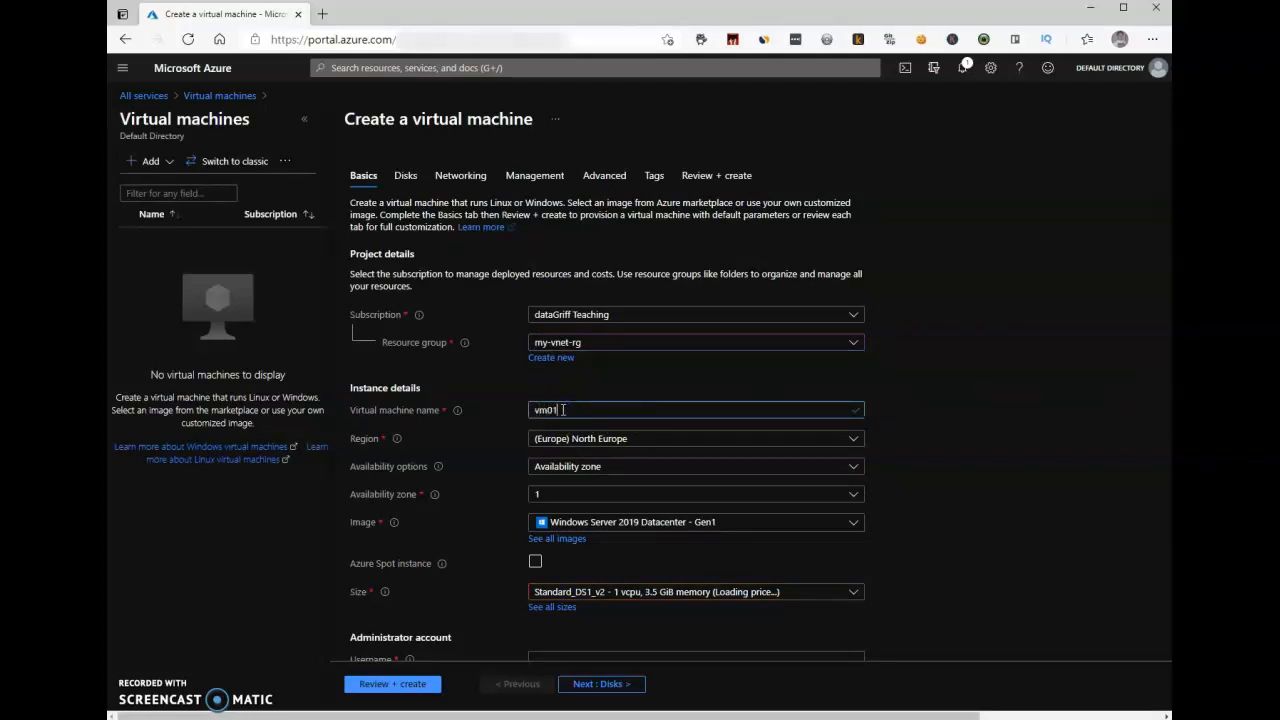
{"action": "mouse_move", "coordinate": [610, 445]}
{"action": "left_mouse_down"}
{"action": "mouse_move", "coordinate": [592, 461]}
{"action": "mouse_move", "coordinate": [634, 477]}
{"action": "mouse_move", "coordinate": [658, 466]}
{"action": "left_mouse_up"}
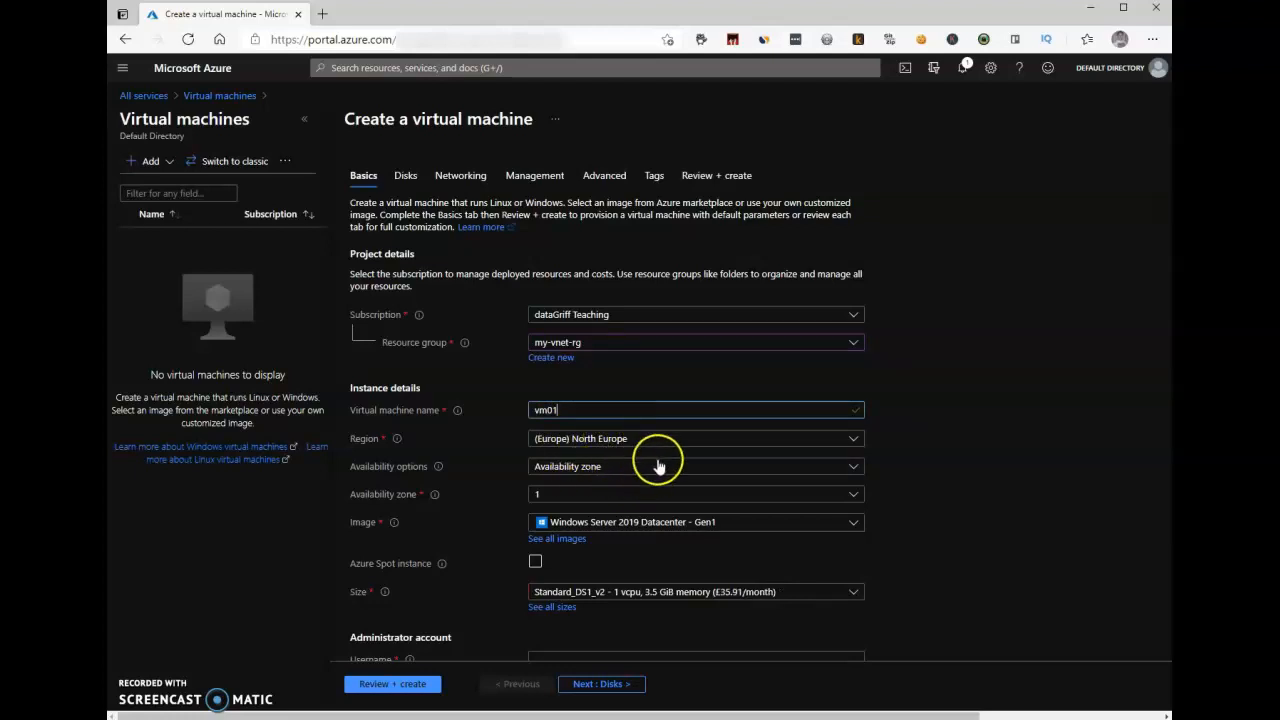
Set the administrator username to admingriff, enter and confirm the account password, and check the inbound port rules.
{"action": "scroll", "coordinate": [588, 448], "scroll_direction": "down", "scroll_amount": 3}
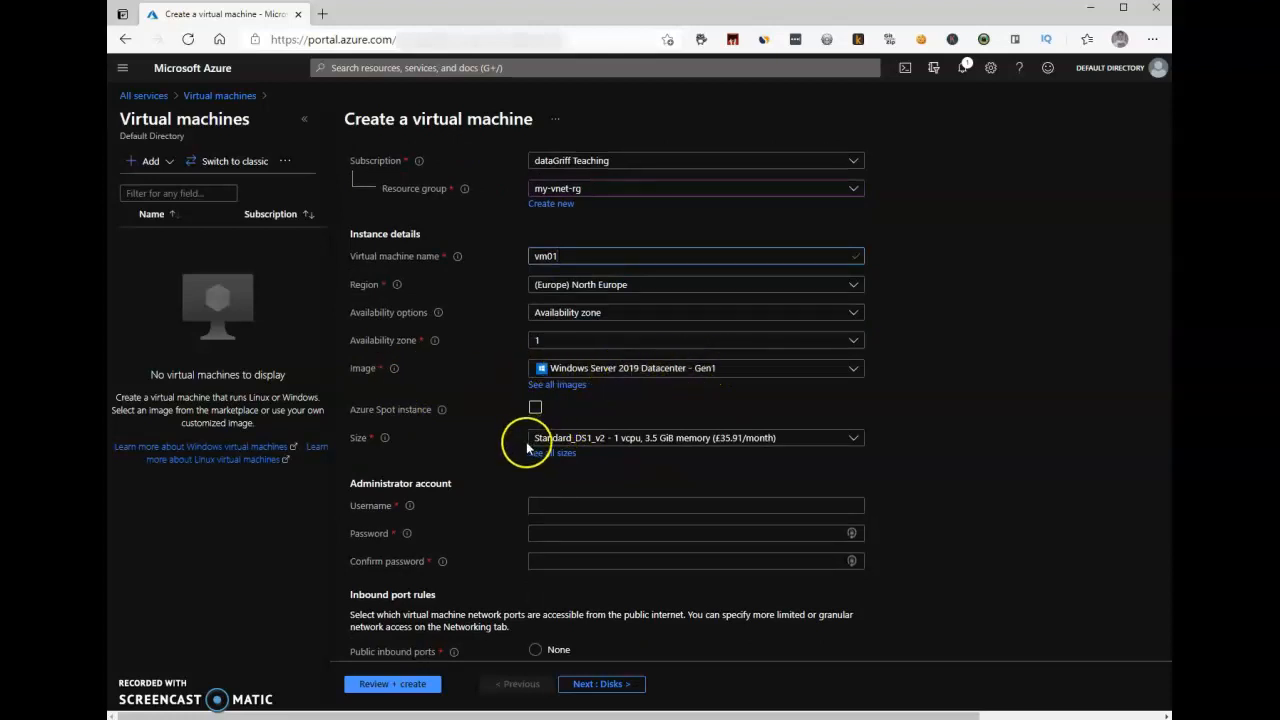
{"action": "scroll", "coordinate": [527, 446], "scroll_direction": "down", "scroll_amount": 1}
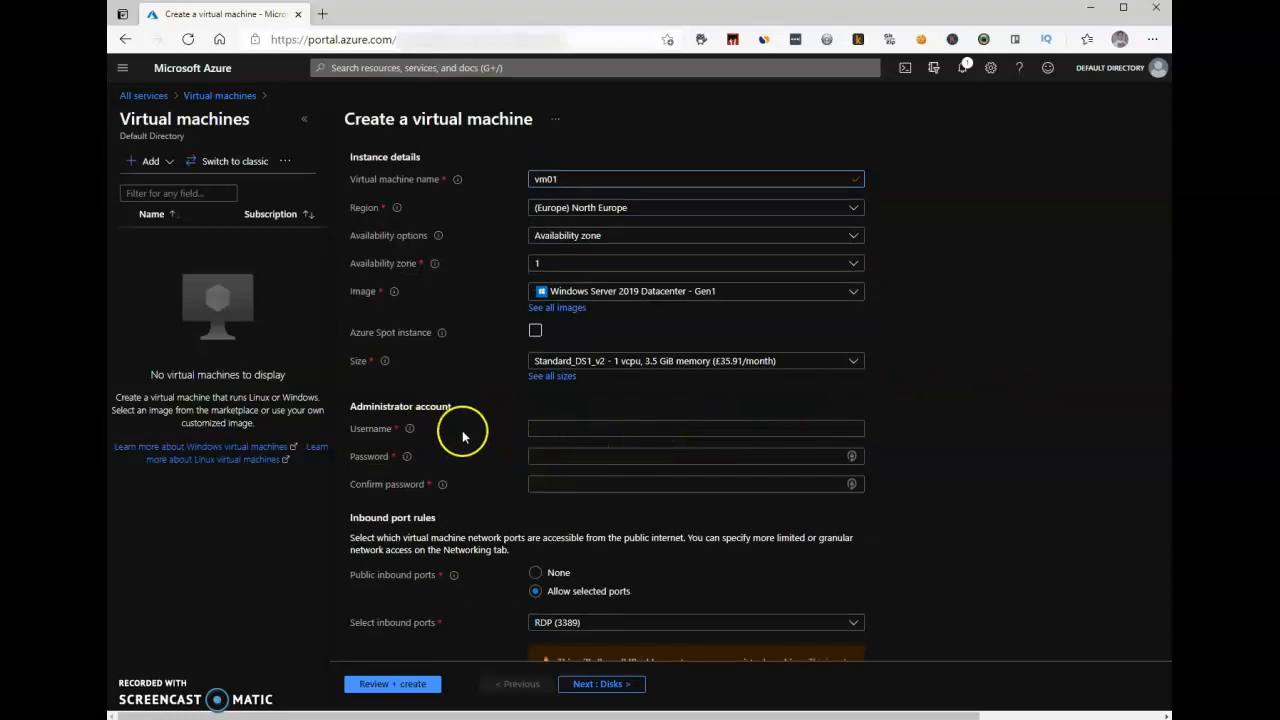
{"action": "left_click", "coordinate": [545, 429]}
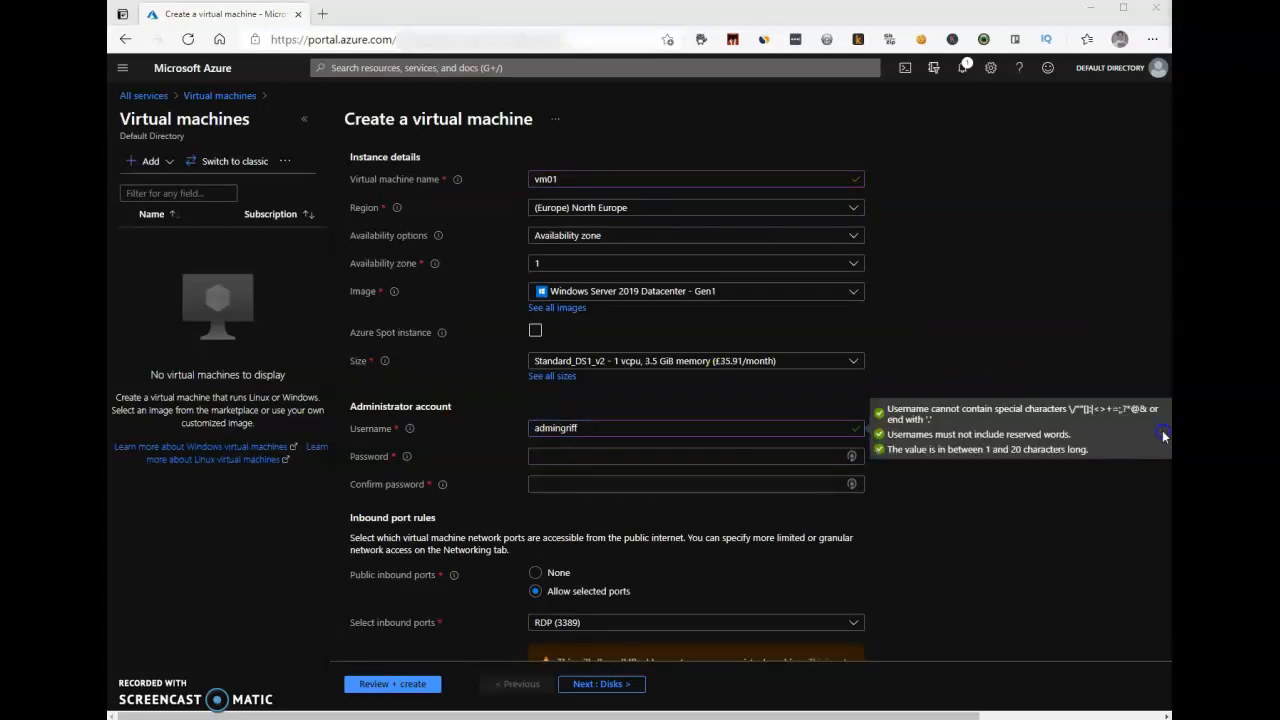
{"action": "left_click", "coordinate": [576, 453]}
{"action": "key", "text": "ctrl+v"}
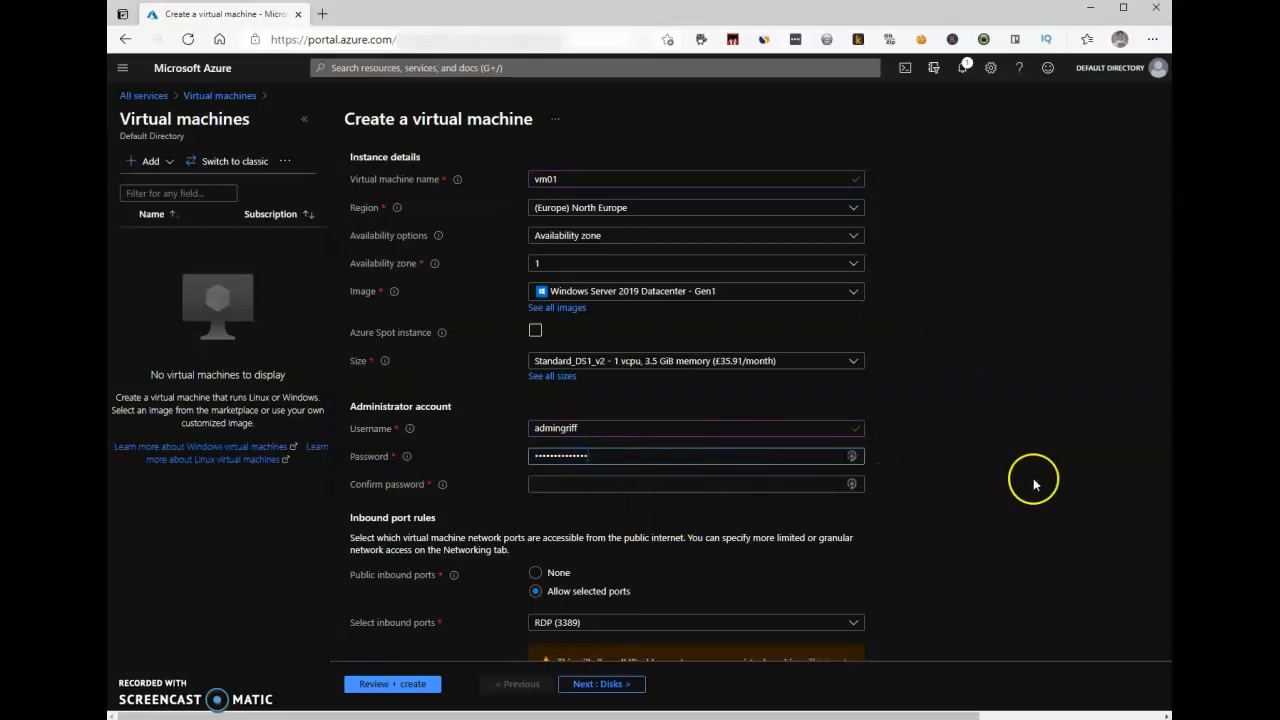
{"action": "left_click", "coordinate": [602, 484]}
{"action": "key", "text": "ctrl+v"}
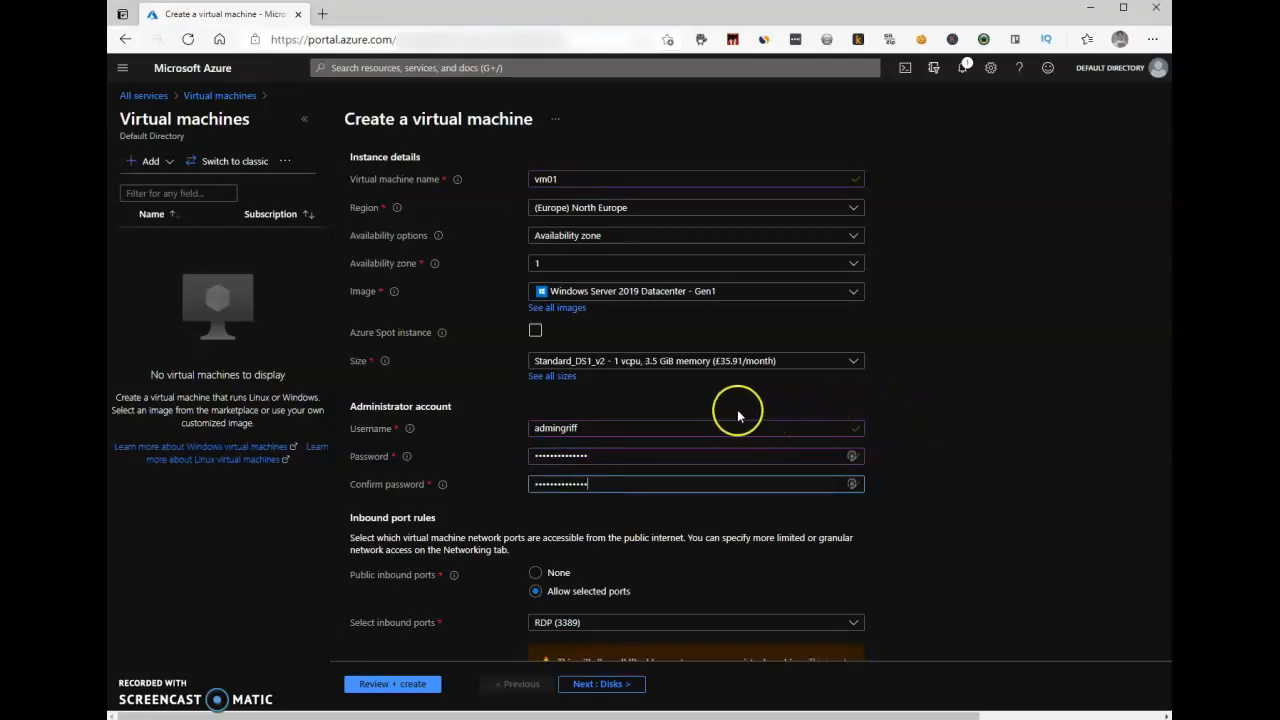
{"action": "scroll", "coordinate": [709, 410], "scroll_direction": "down", "scroll_amount": 1}
{"action": "scroll", "coordinate": [709, 410], "scroll_direction": "down", "scroll_amount": 3}
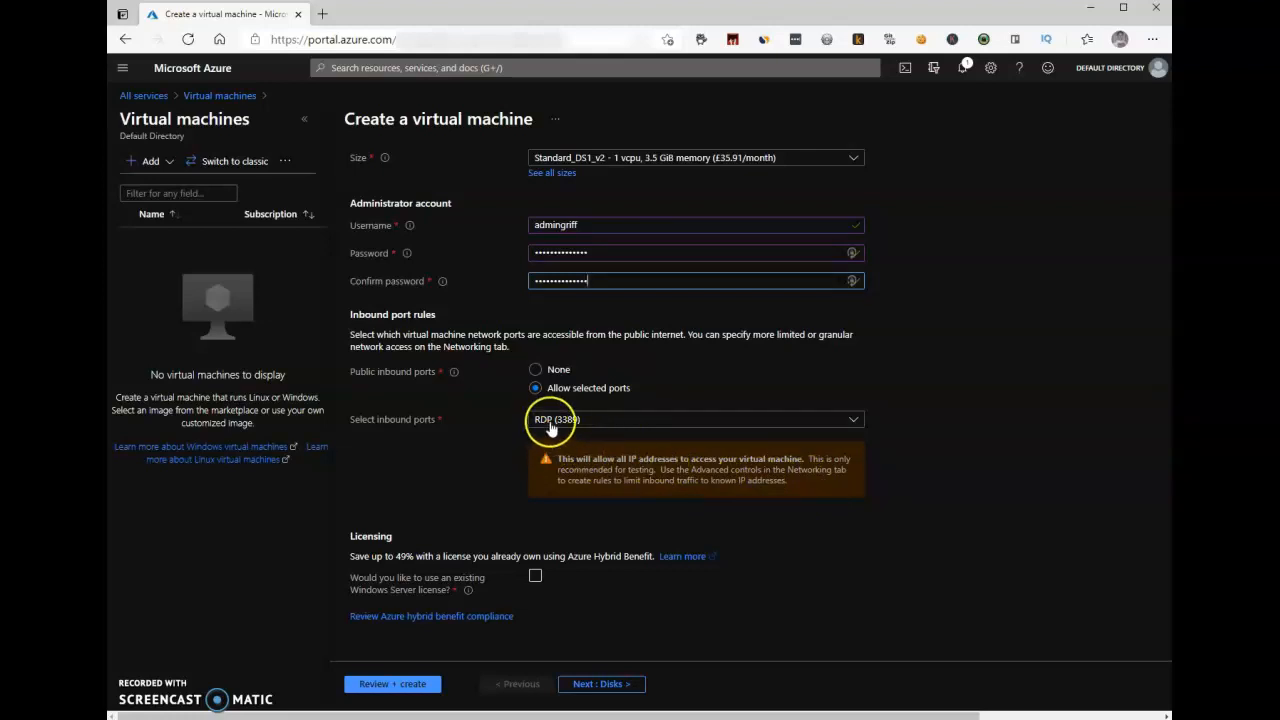
{"action": "scroll", "coordinate": [457, 378], "scroll_direction": "up", "scroll_amount": 5}
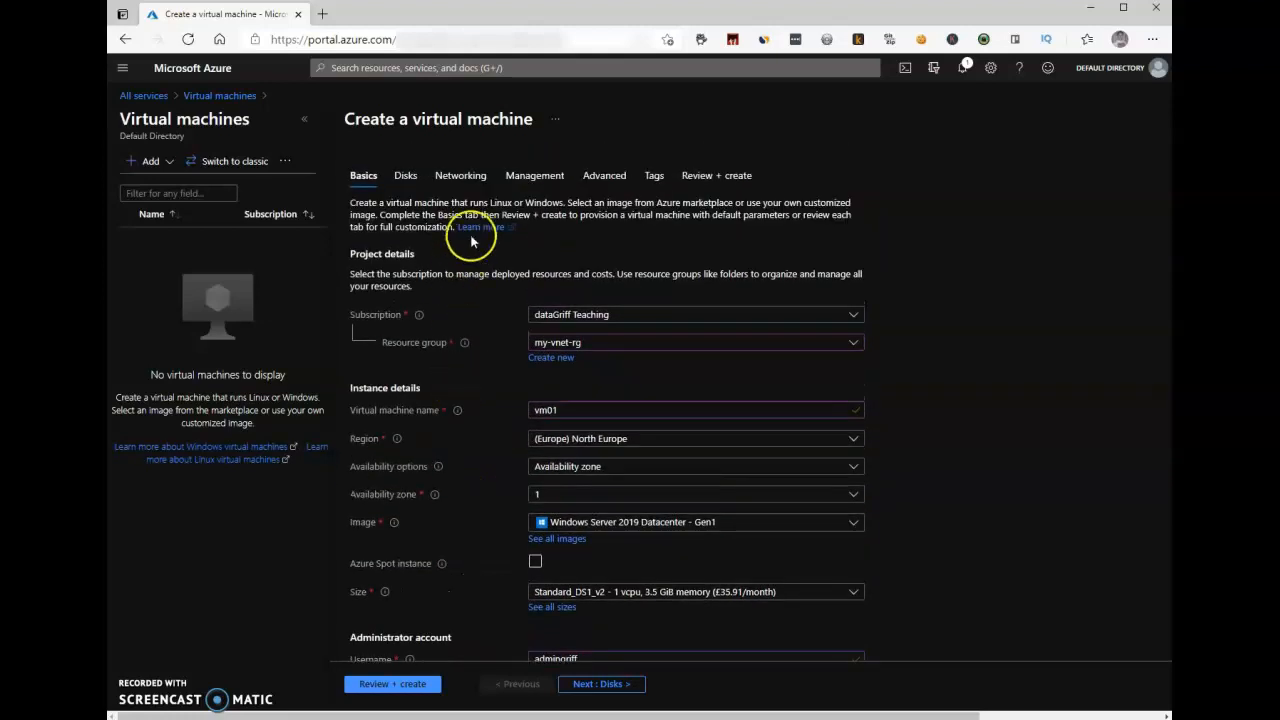
Check the networking settings of vm01, validate the configuration and create the virtual machine.
{"action": "left_click", "coordinate": [459, 176]}
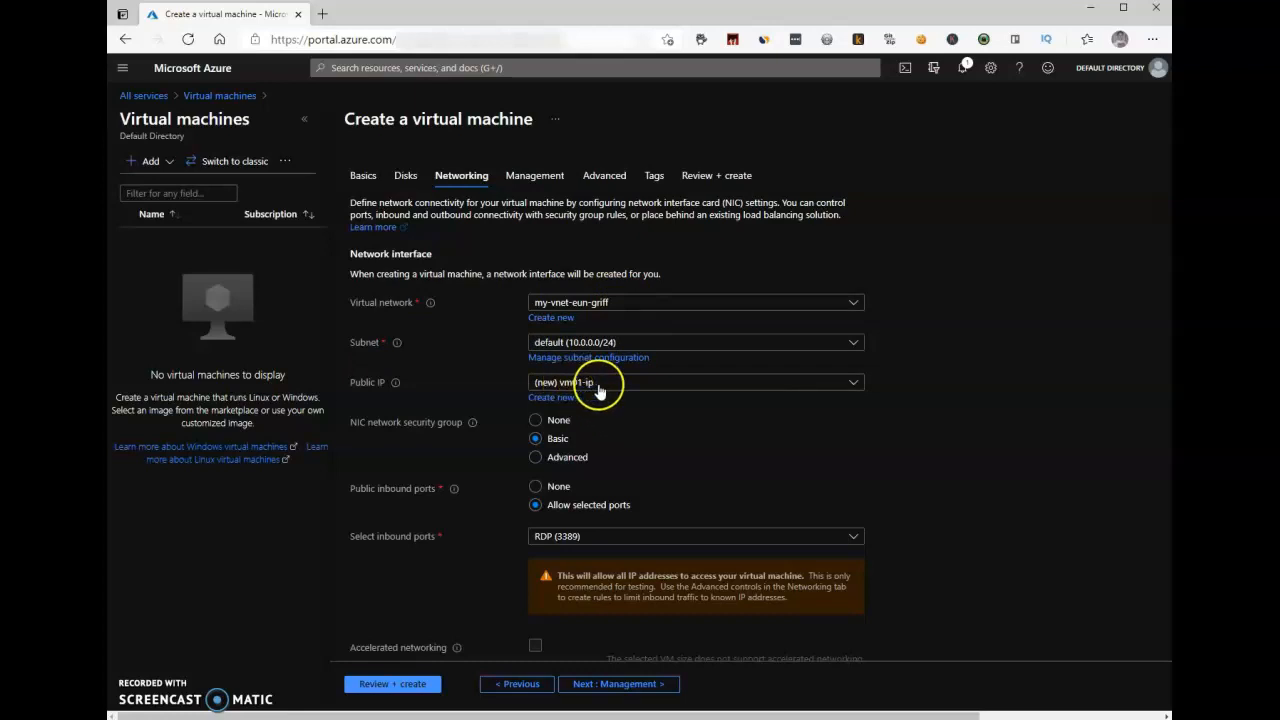
{"action": "scroll", "coordinate": [445, 498], "scroll_direction": "down", "scroll_amount": 1}
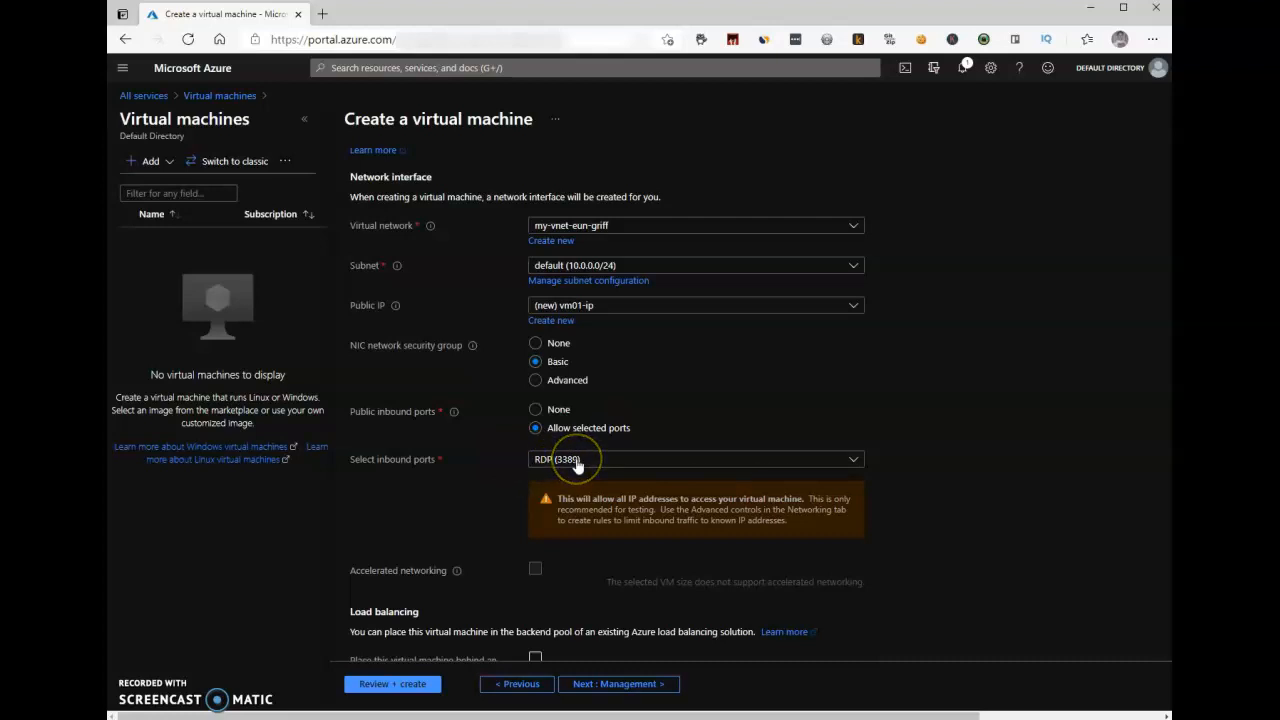
{"action": "scroll", "coordinate": [575, 470], "scroll_direction": "up", "scroll_amount": 1}
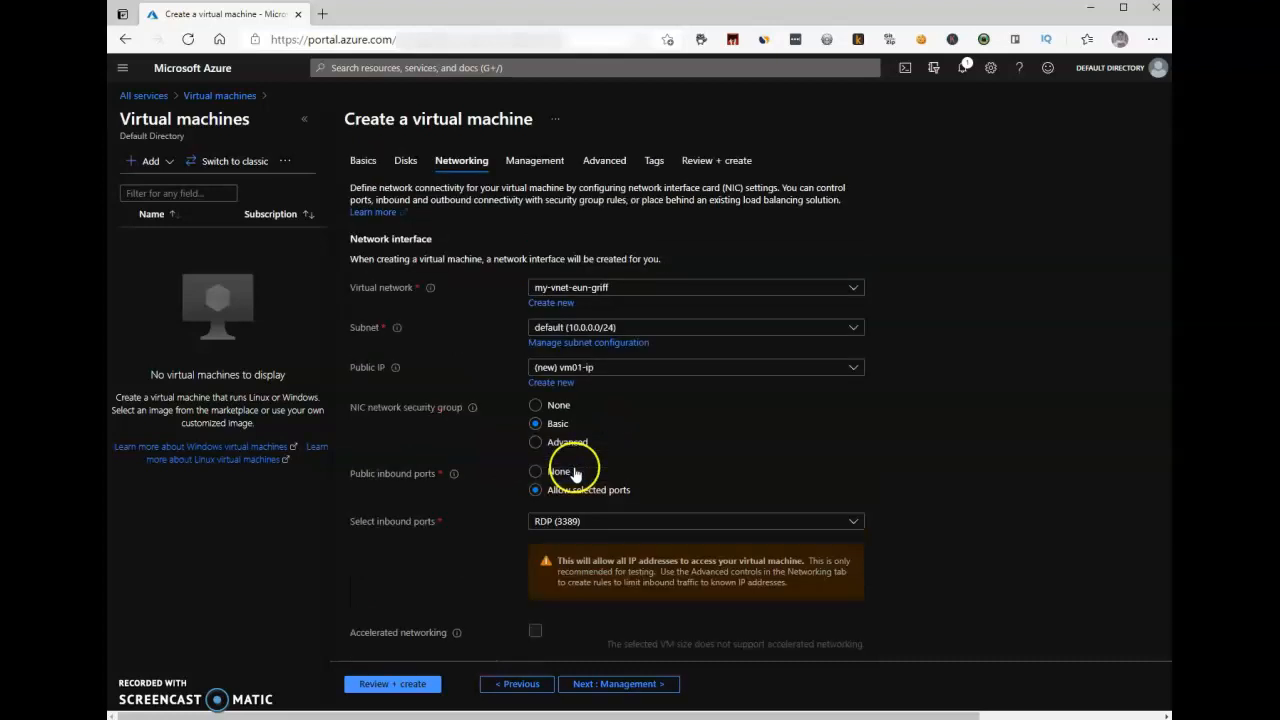
{"action": "left_click", "coordinate": [713, 177]}
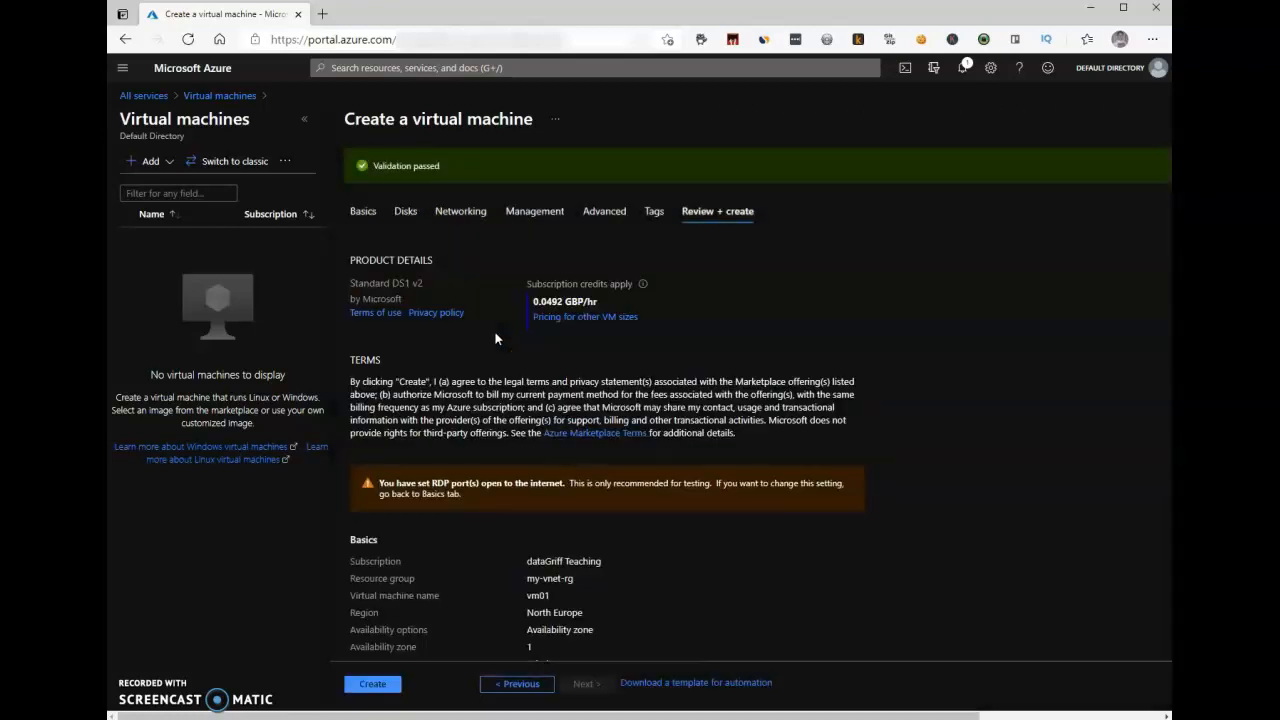
{"action": "left_click", "coordinate": [373, 686]}
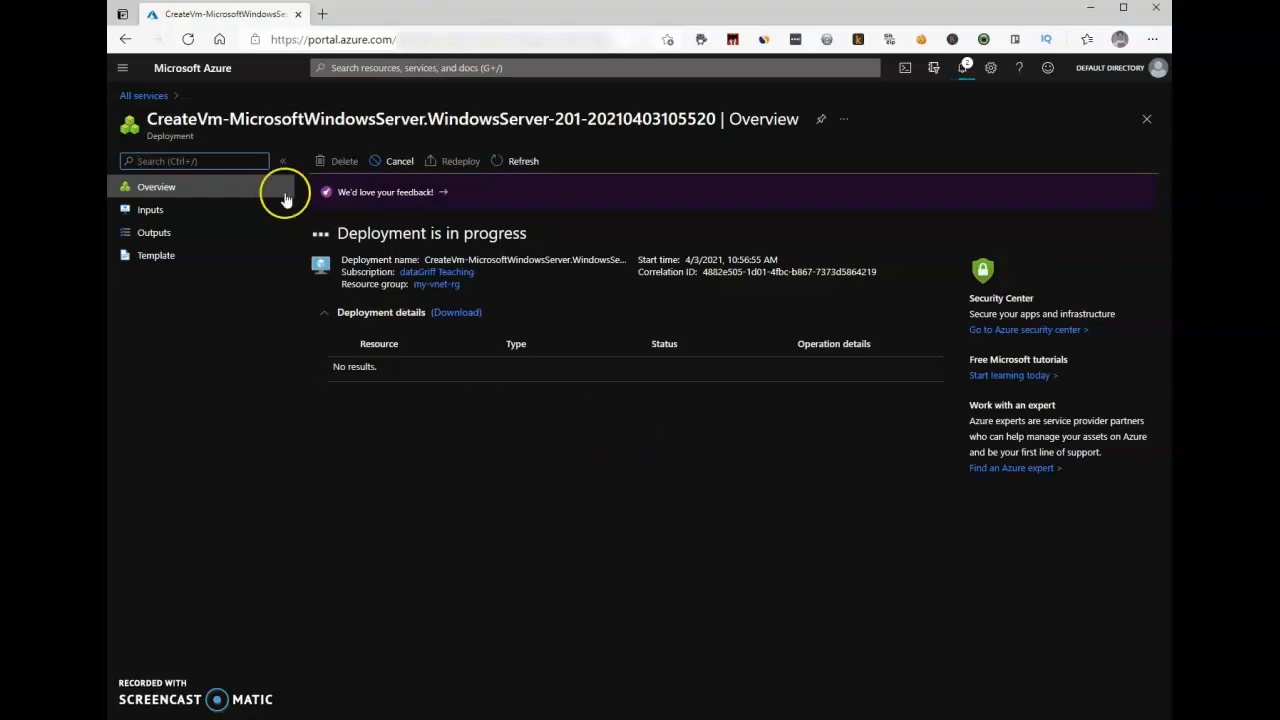
Return to all services and start creating another virtual machine without a preset configuration.
{"action": "left_click", "coordinate": [147, 97]}
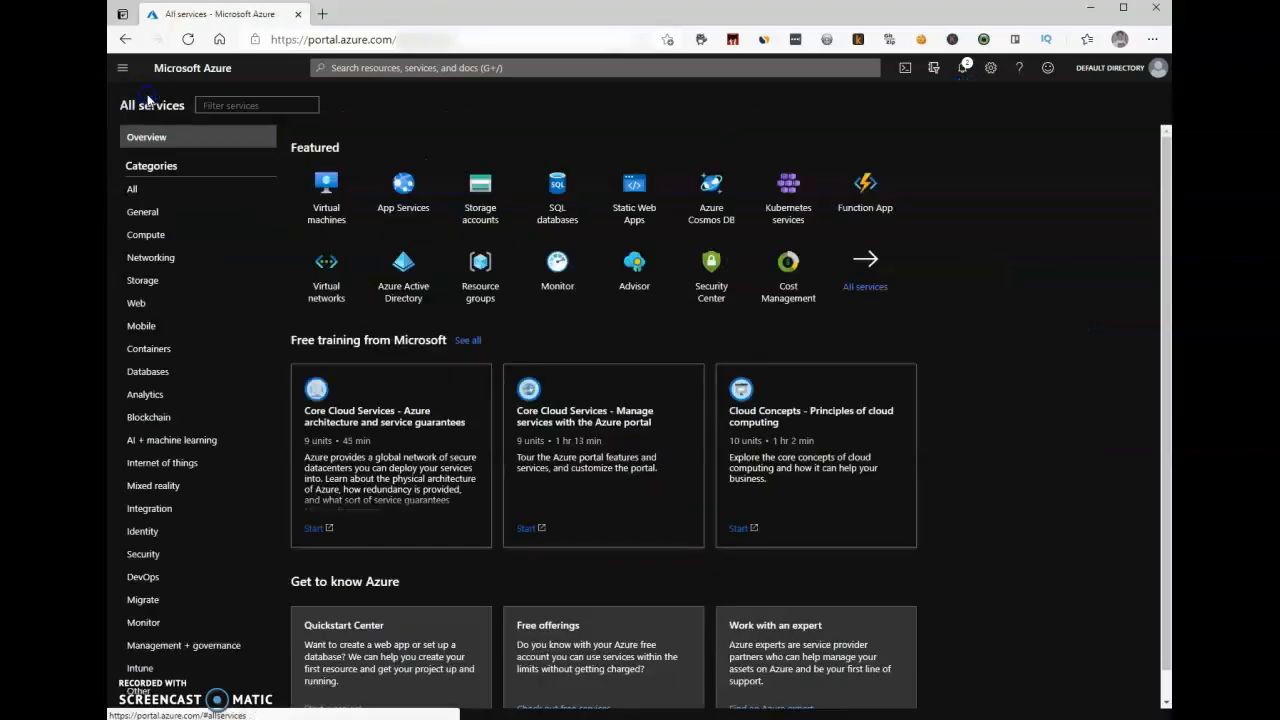
{"action": "left_click", "coordinate": [327, 197]}
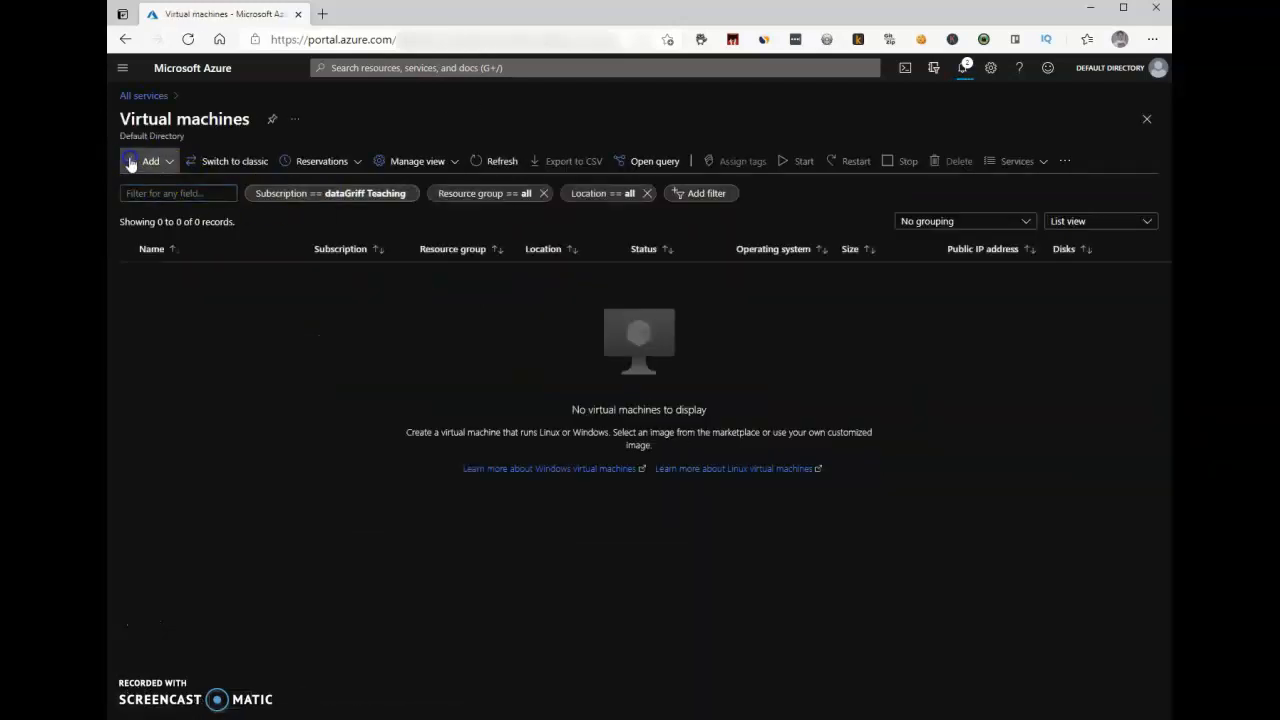
{"action": "left_click", "coordinate": [150, 161]}
{"action": "left_click", "coordinate": [183, 189]}
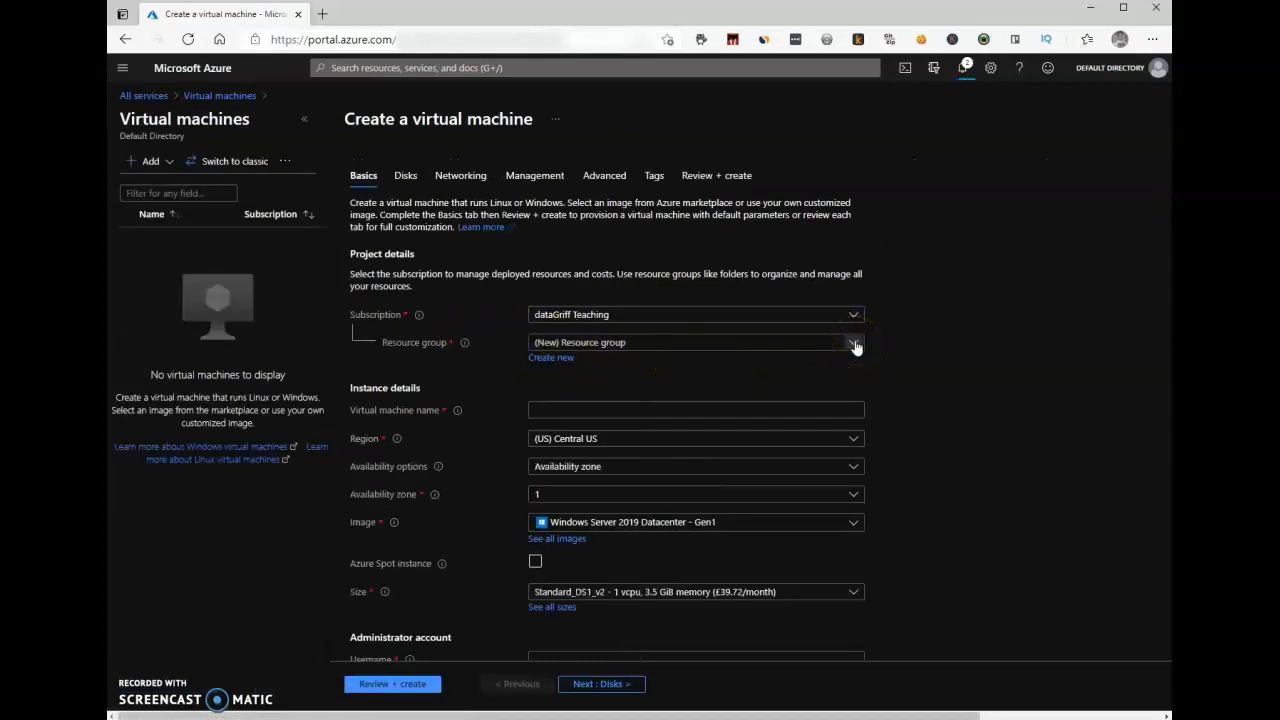
Assign the second virtual machine to the existing resource group my-vnet-rg and name it vm02.
{"action": "left_click", "coordinate": [855, 343]}
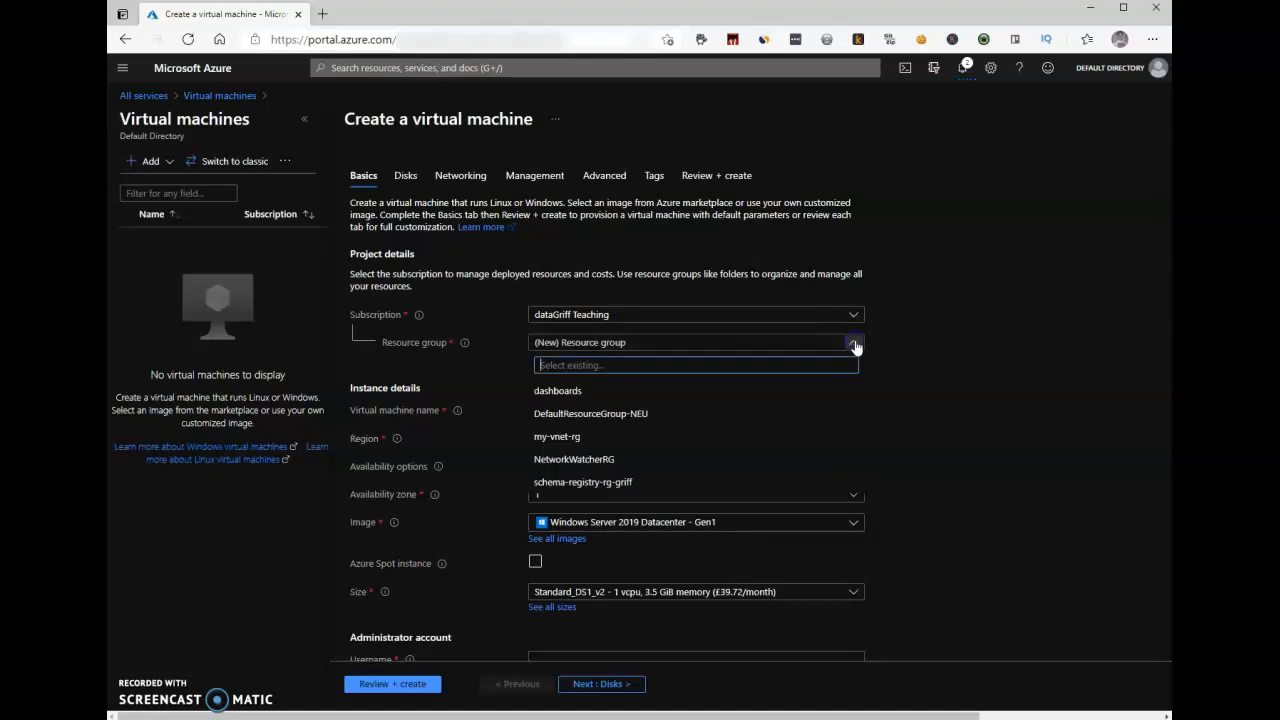
{"action": "left_click", "coordinate": [588, 441]}
{"action": "left_click", "coordinate": [563, 409]}
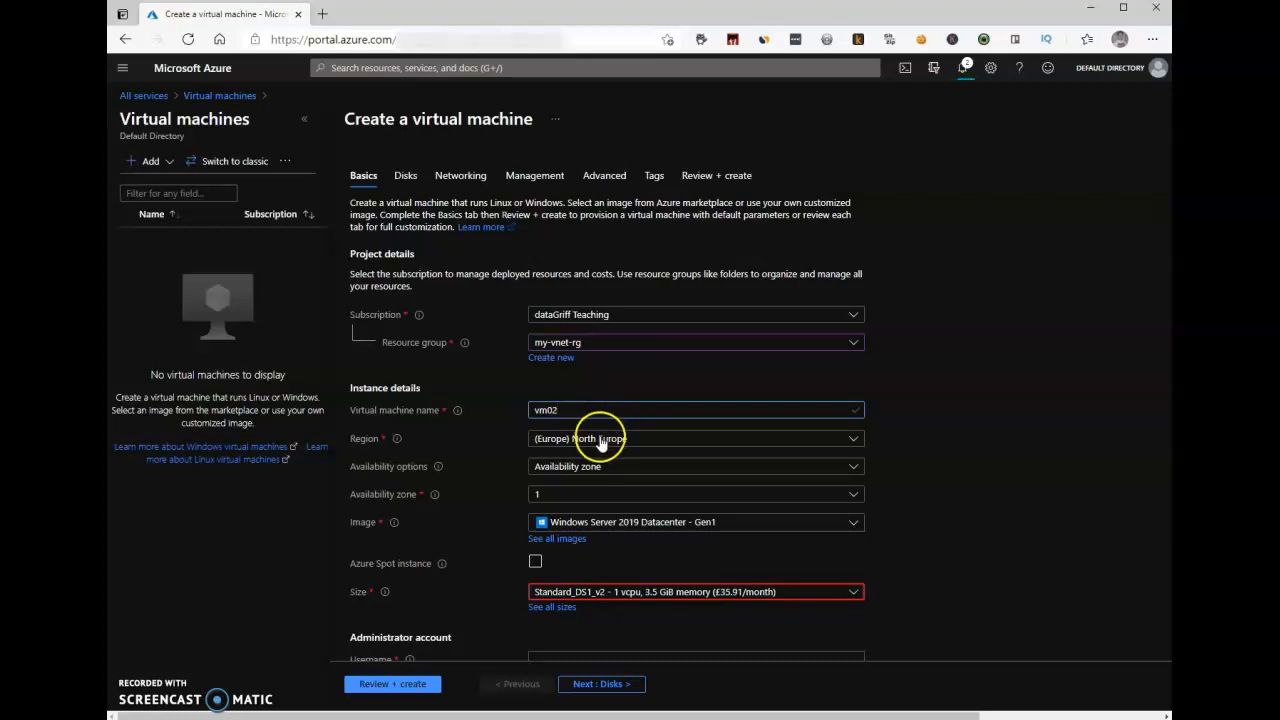
Set the administrator username of vm02 to admingriff, and enter and confirm the account password.
{"action": "scroll", "coordinate": [471, 438], "scroll_direction": "down", "scroll_amount": 1}
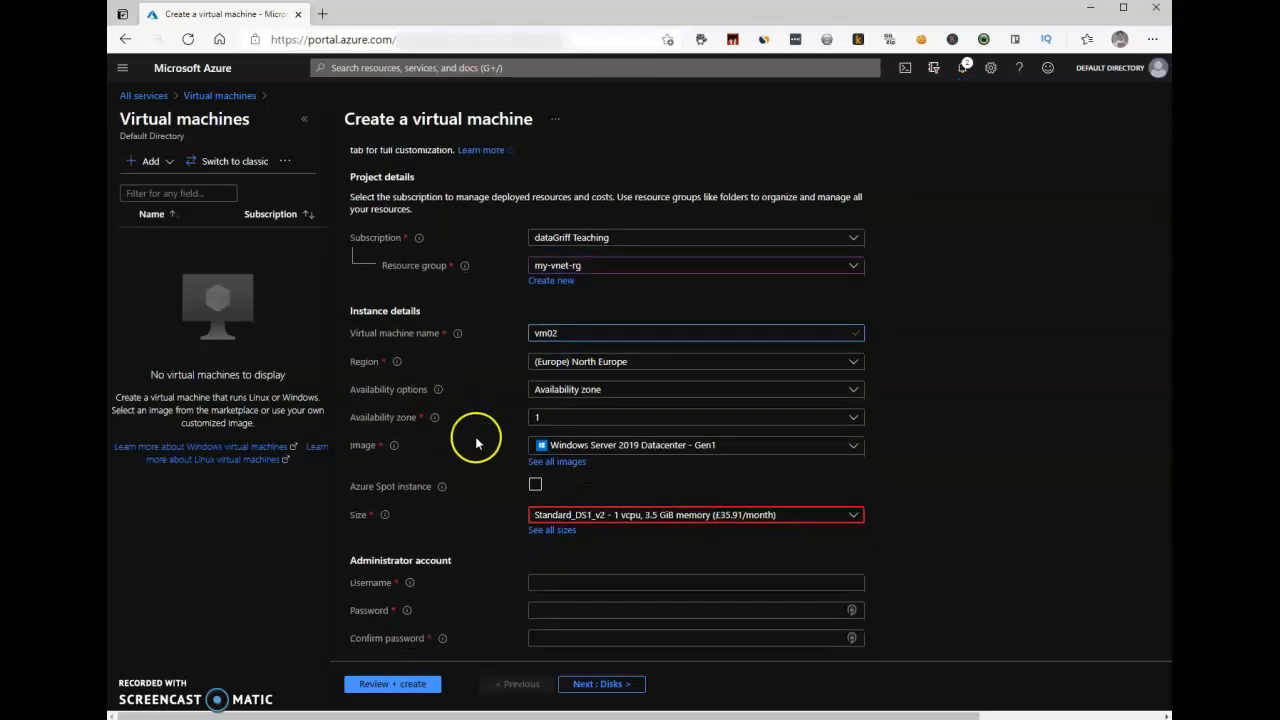
{"action": "scroll", "coordinate": [420, 396], "scroll_direction": "down", "scroll_amount": 1}
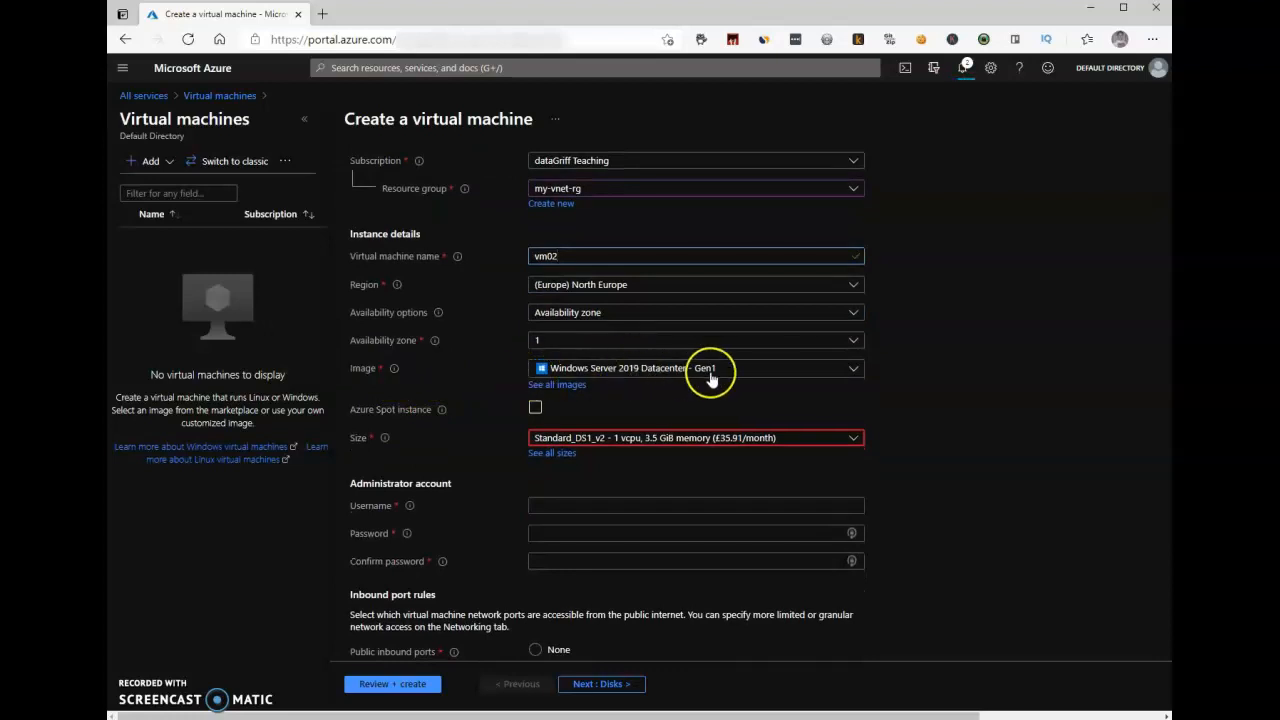
{"action": "scroll", "coordinate": [614, 386], "scroll_direction": "down", "scroll_amount": 1}
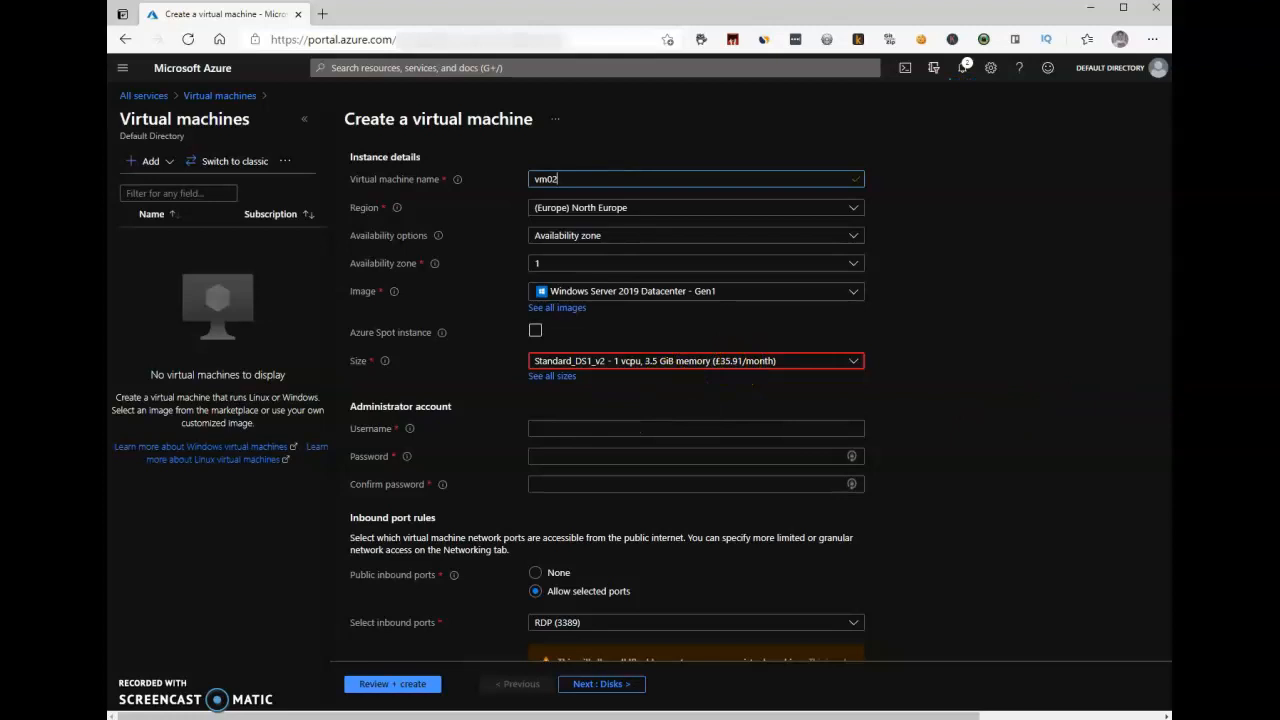
{"action": "left_click", "coordinate": [540, 428]}
{"action": "type", "text": "admingriff"}
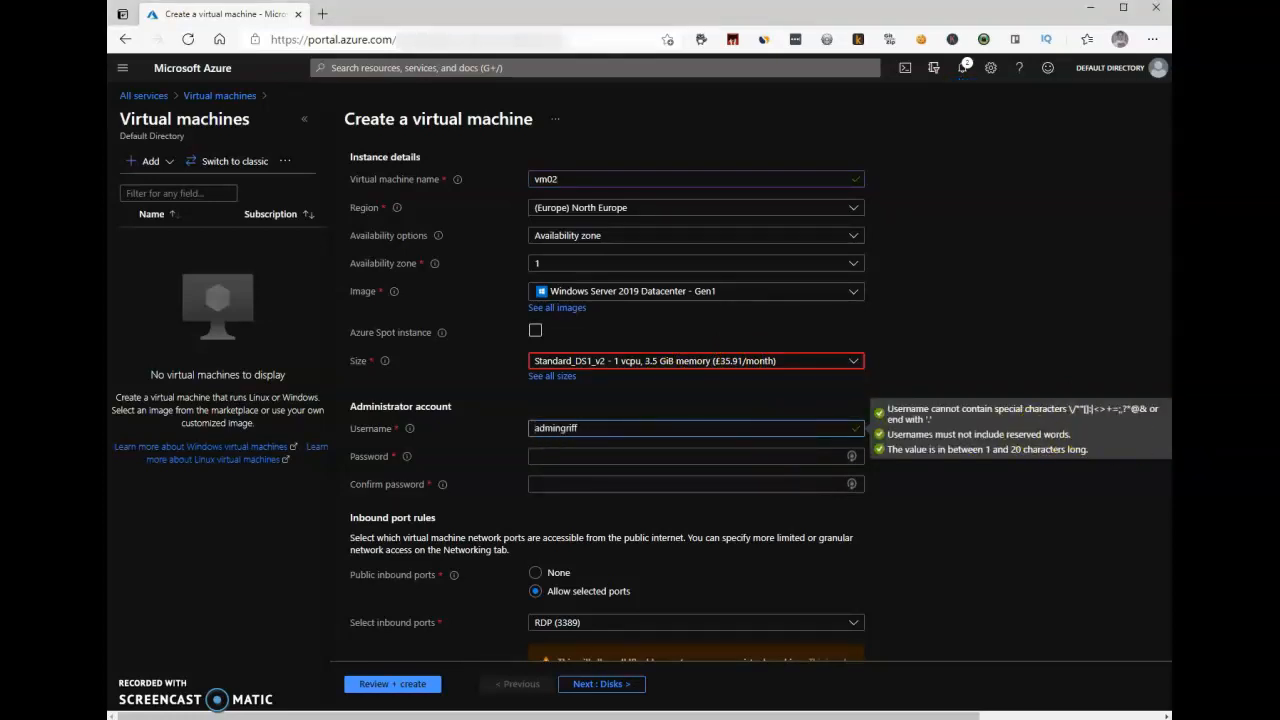
{"action": "left_click", "coordinate": [586, 457]}
{"action": "key", "text": "ctrl+v"}
{"action": "left_click", "coordinate": [597, 484]}
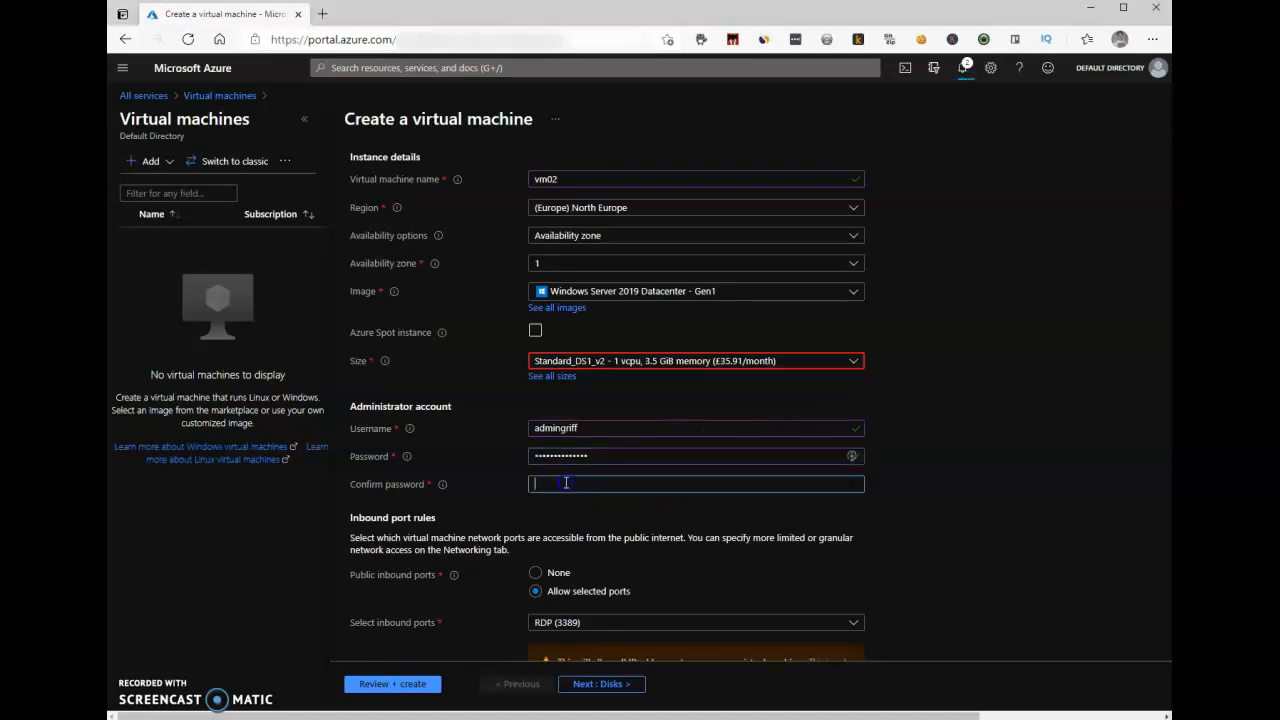
{"action": "key", "text": "ctrl+v"}
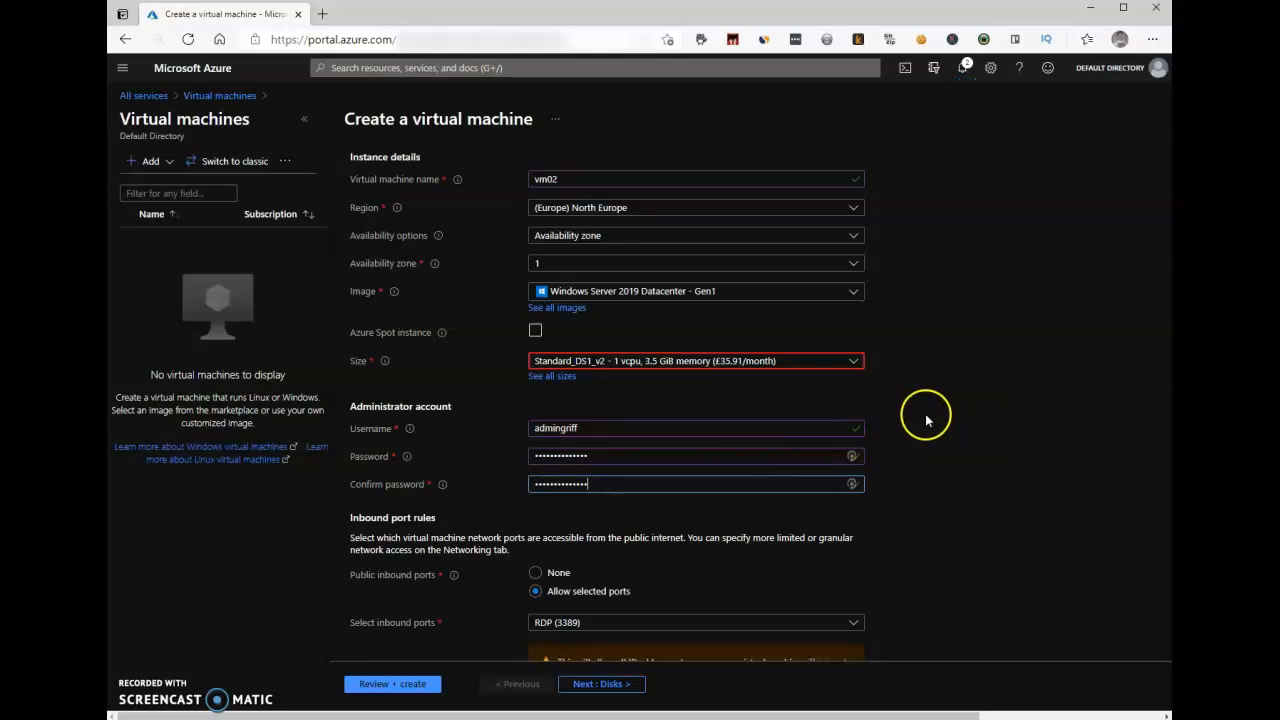
Check the inbound port rules and networking settings of vm02, then validate and create the virtual machine.
{"action": "scroll", "coordinate": [928, 421], "scroll_direction": "down", "scroll_amount": 2}
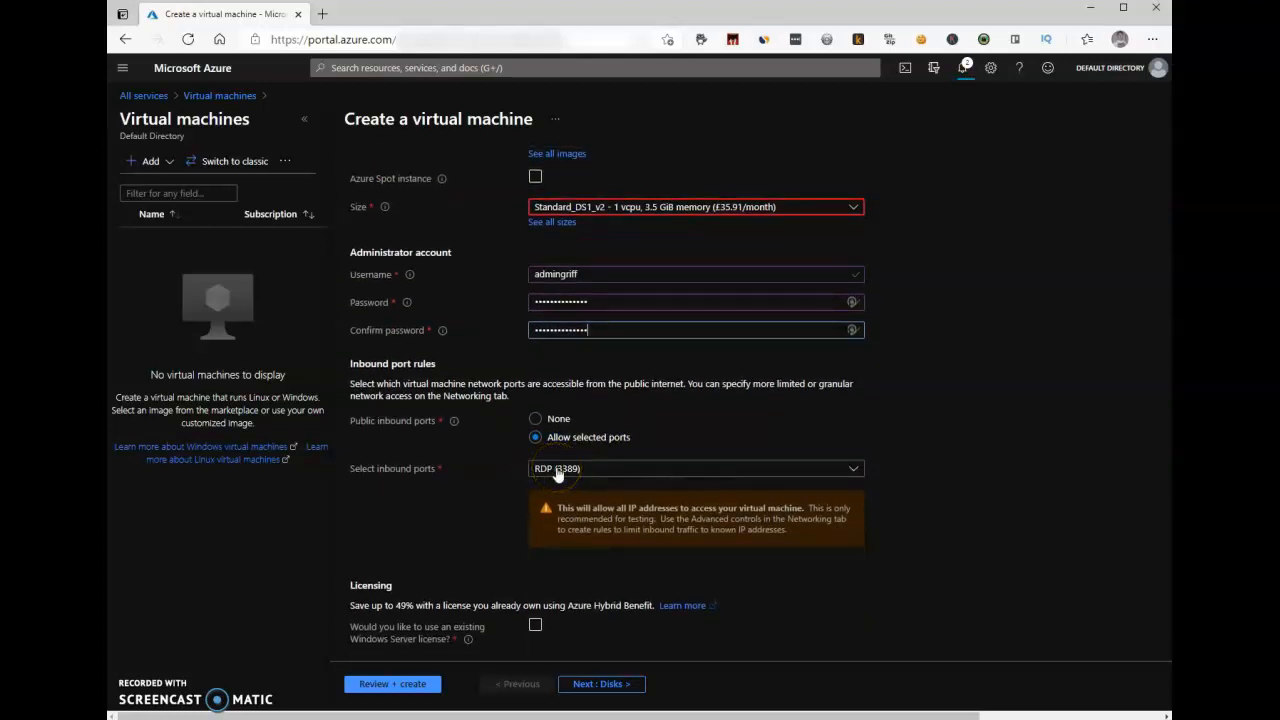
{"action": "scroll", "coordinate": [557, 474], "scroll_direction": "down", "scroll_amount": 1}
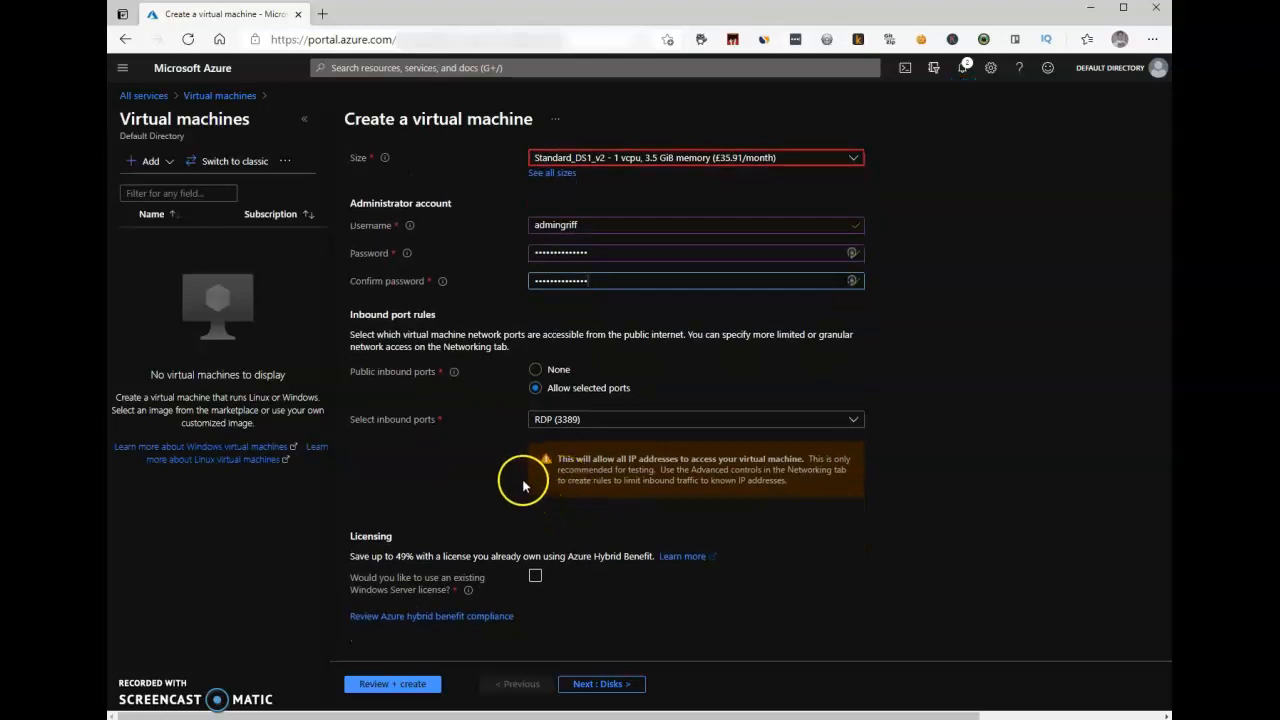
{"action": "scroll", "coordinate": [523, 476], "scroll_direction": "up", "scroll_amount": 5}
{"action": "scroll", "coordinate": [523, 486], "scroll_direction": "up", "scroll_amount": 1}
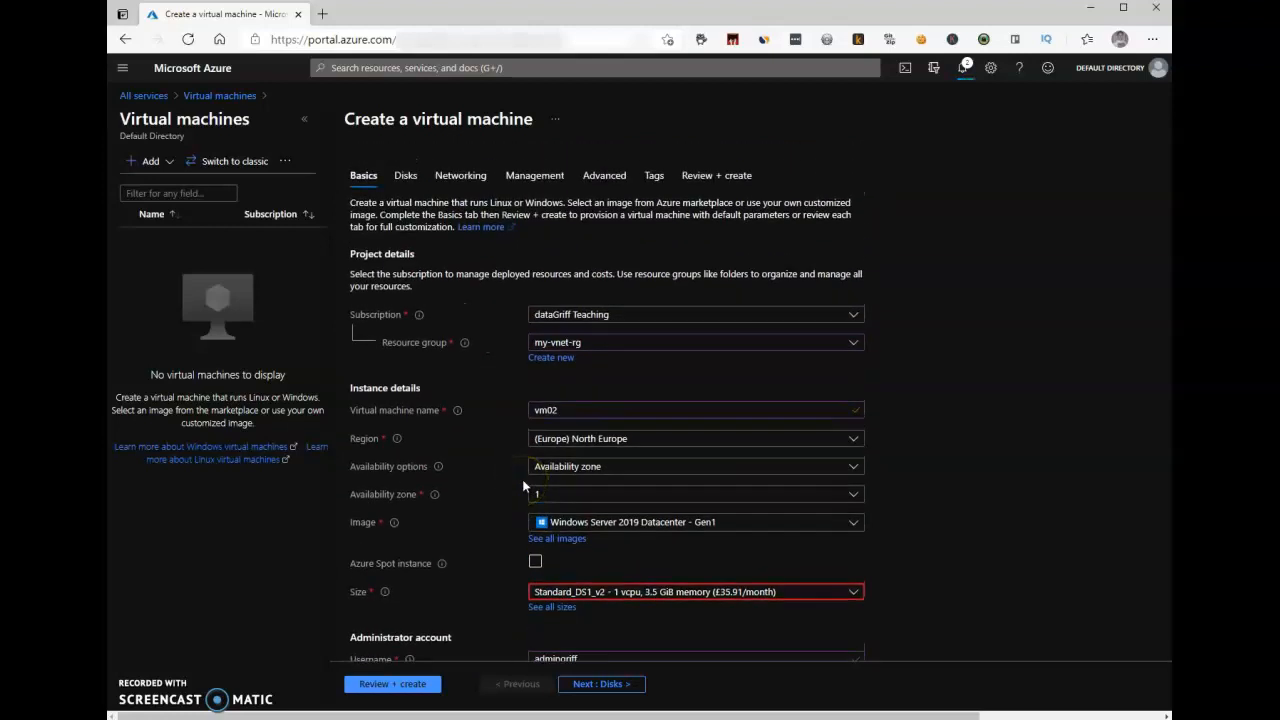
{"action": "left_click", "coordinate": [455, 178]}
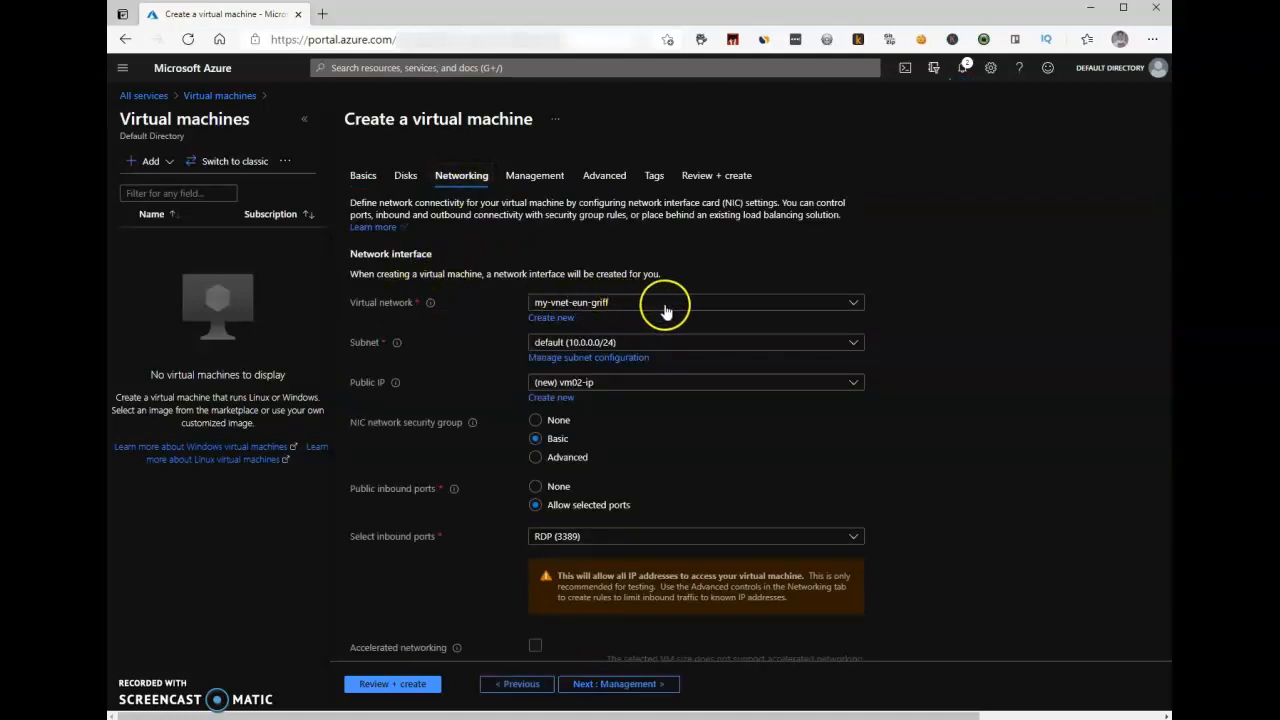
{"action": "mouse_move", "coordinate": [449, 305]}
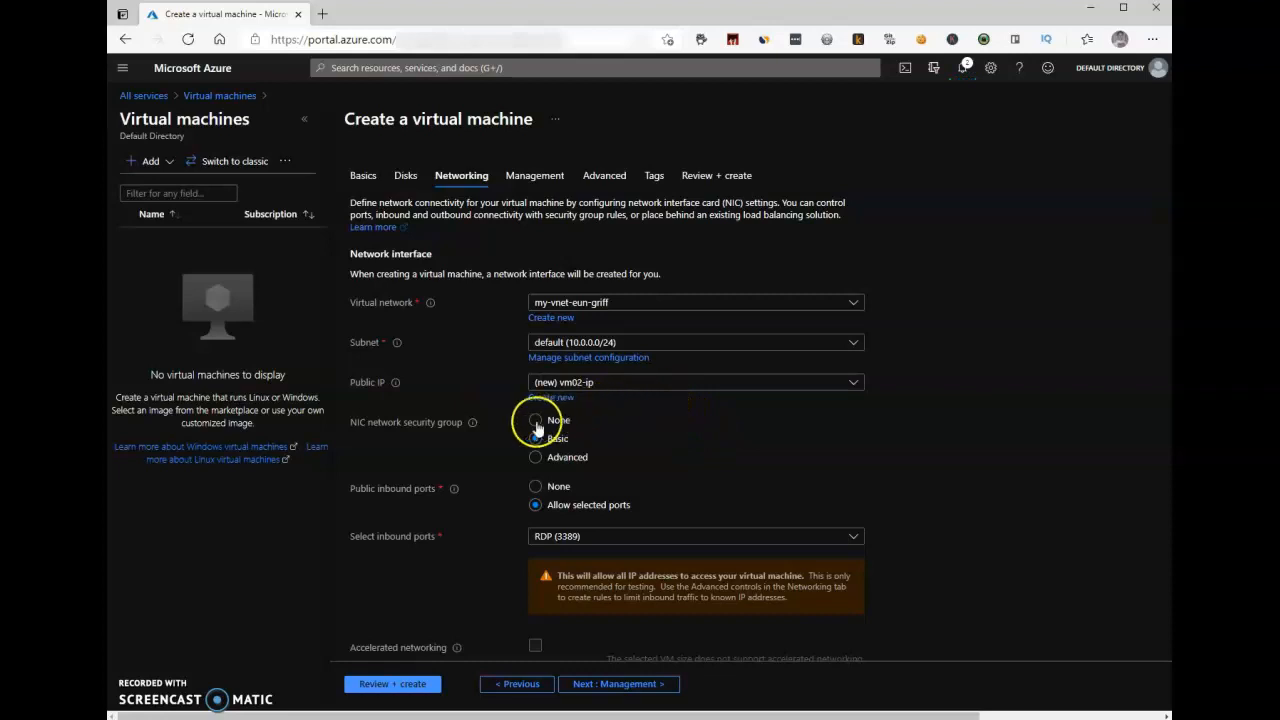
{"action": "left_click", "coordinate": [716, 177]}
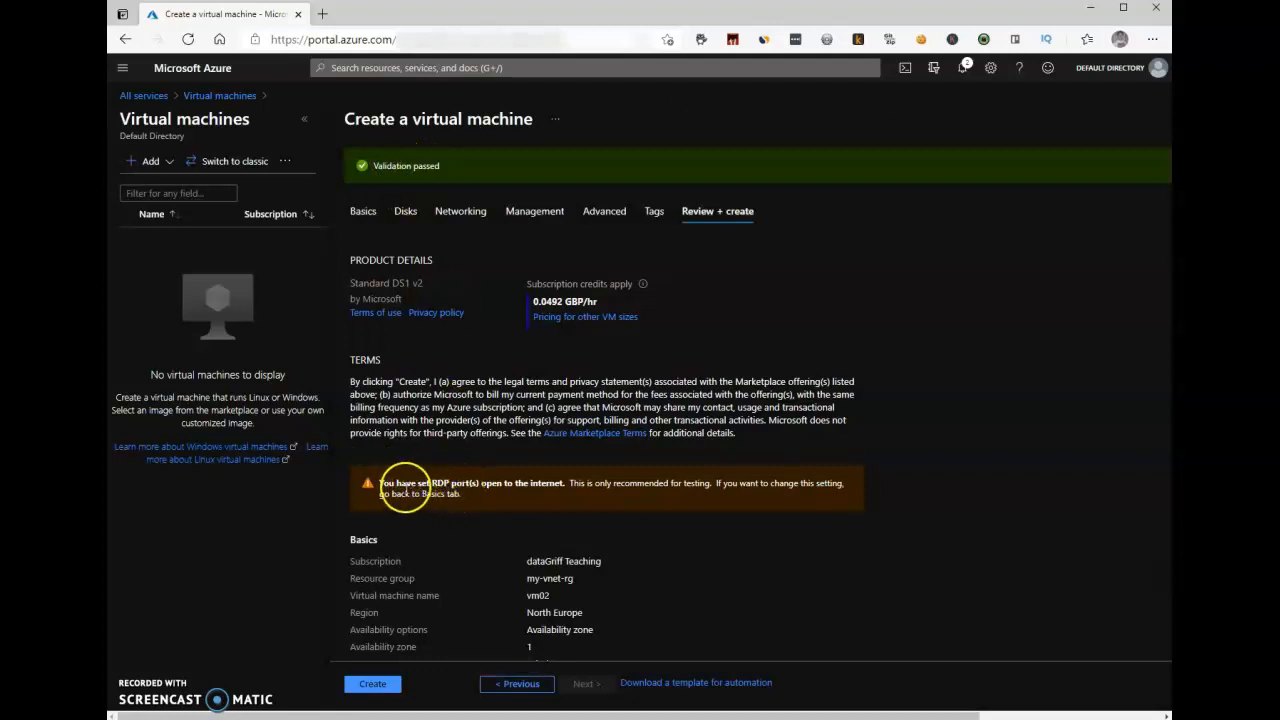
{"action": "left_click", "coordinate": [376, 686]}
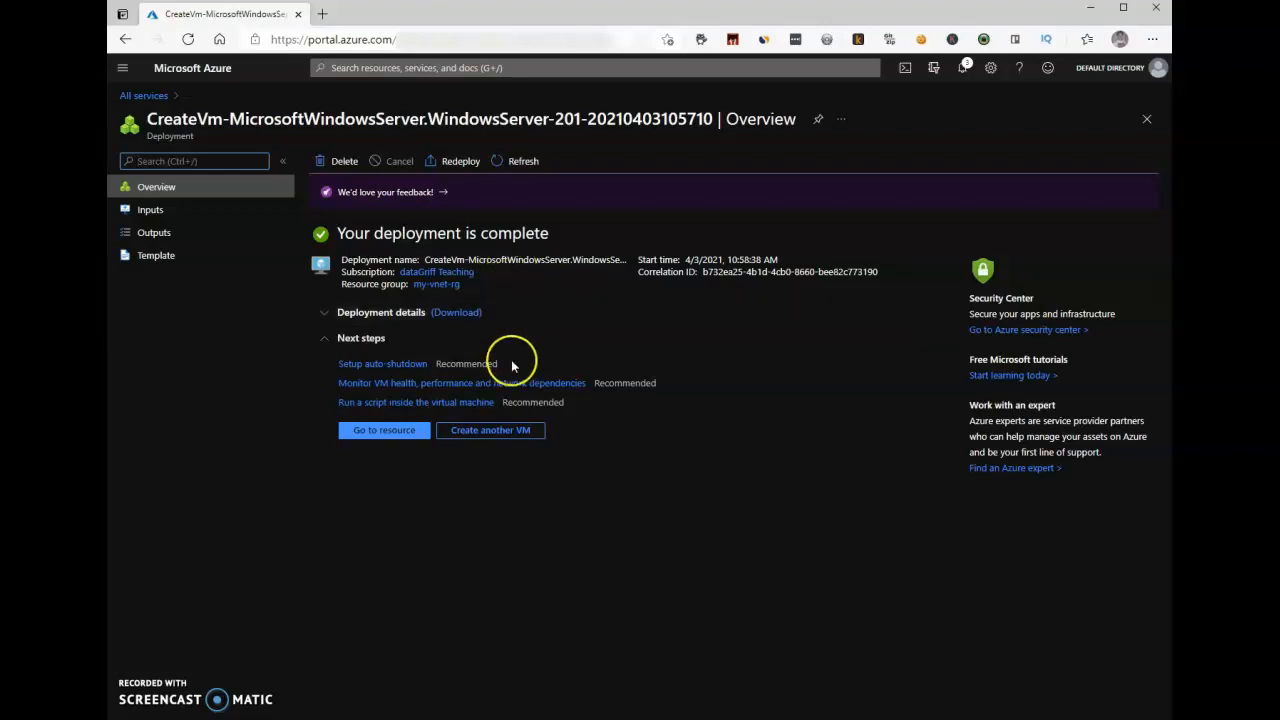
View the deployed vm02 and open vm01 from their resource group my-vnet-rg.
{"action": "left_click", "coordinate": [402, 437]}
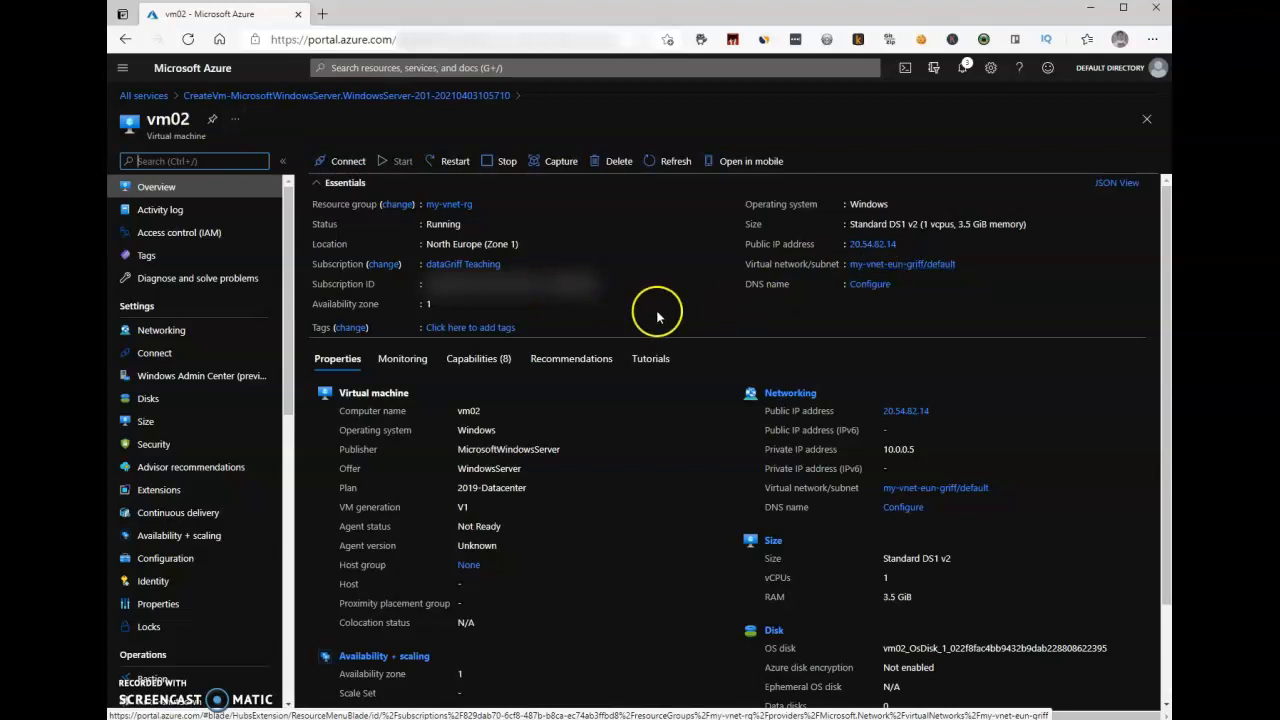
{"action": "left_click", "coordinate": [447, 205]}
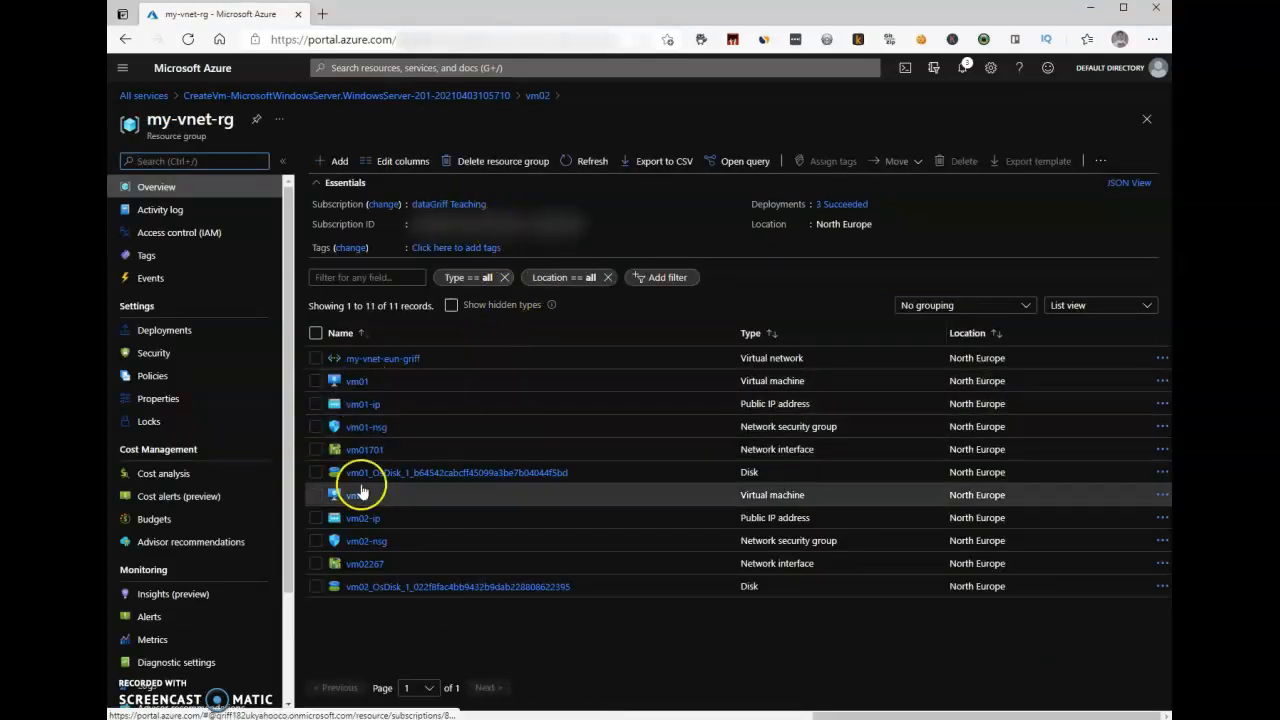
{"action": "left_click", "coordinate": [357, 383]}
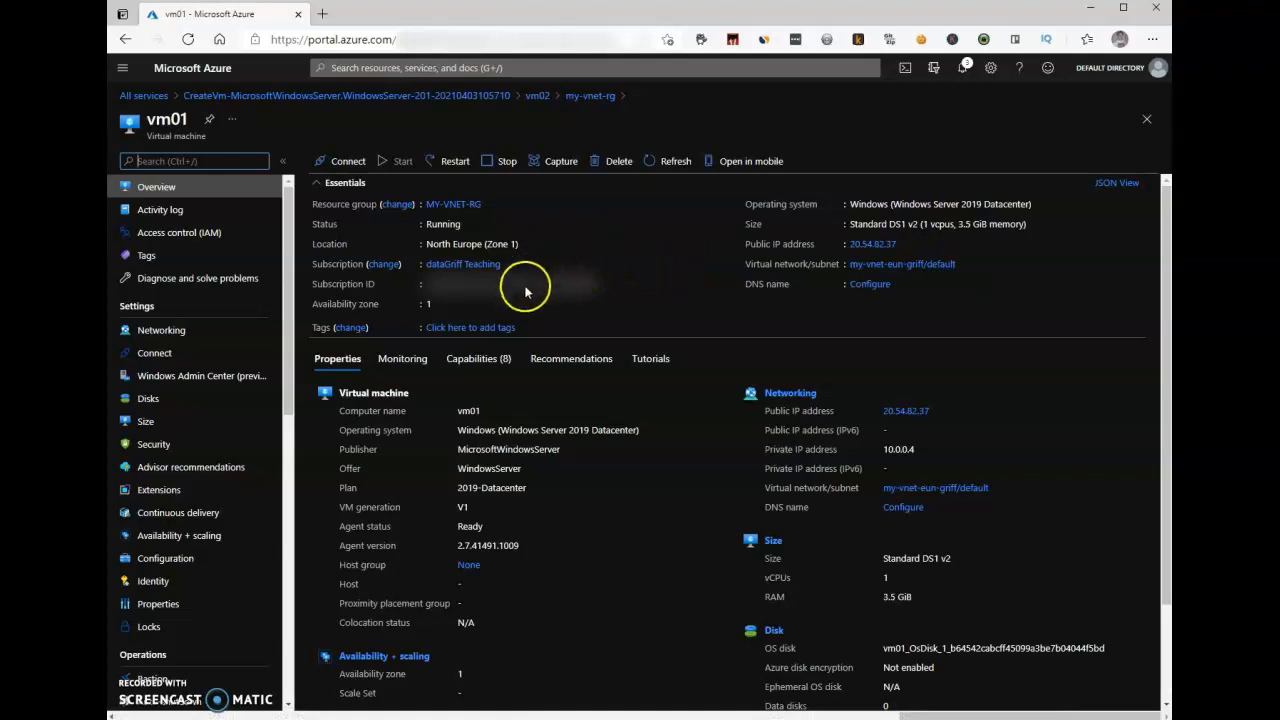
Download the RDP file for vm01, open it and accept connecting to the unknown publisher's remote computer.
{"action": "left_click", "coordinate": [338, 166]}
{"action": "left_click", "coordinate": [326, 187]}
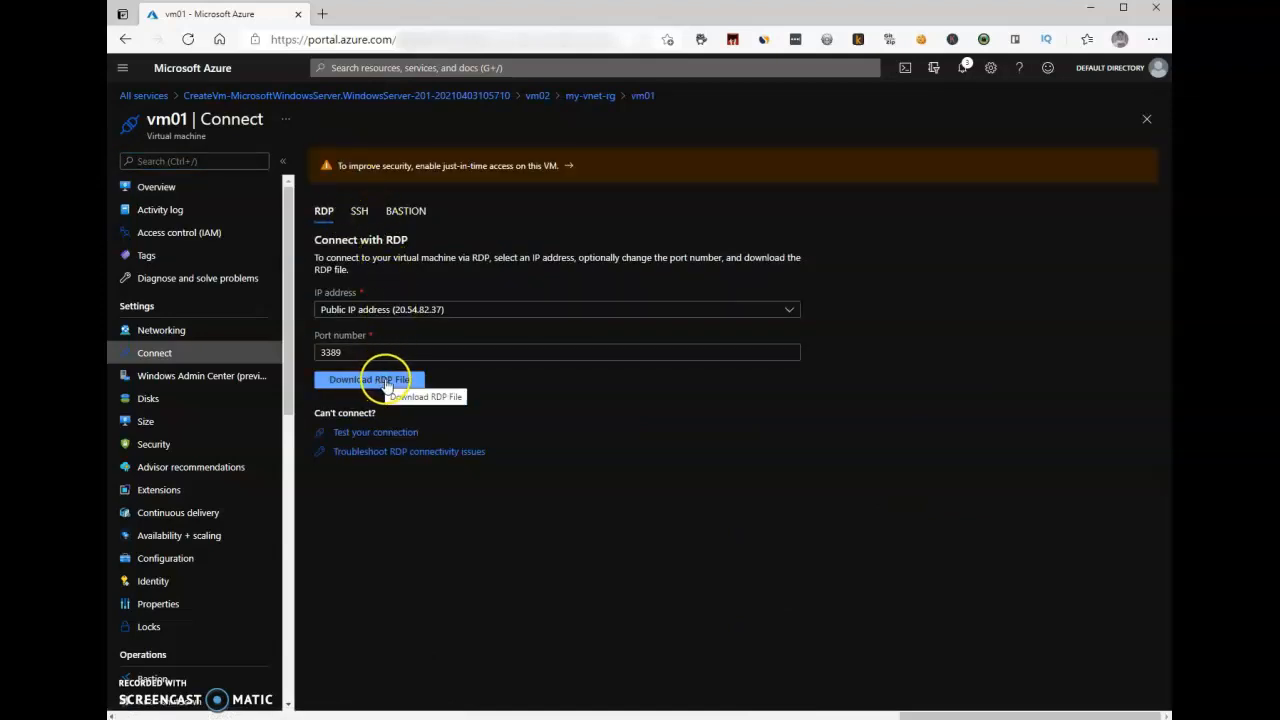
{"action": "left_click", "coordinate": [386, 382]}
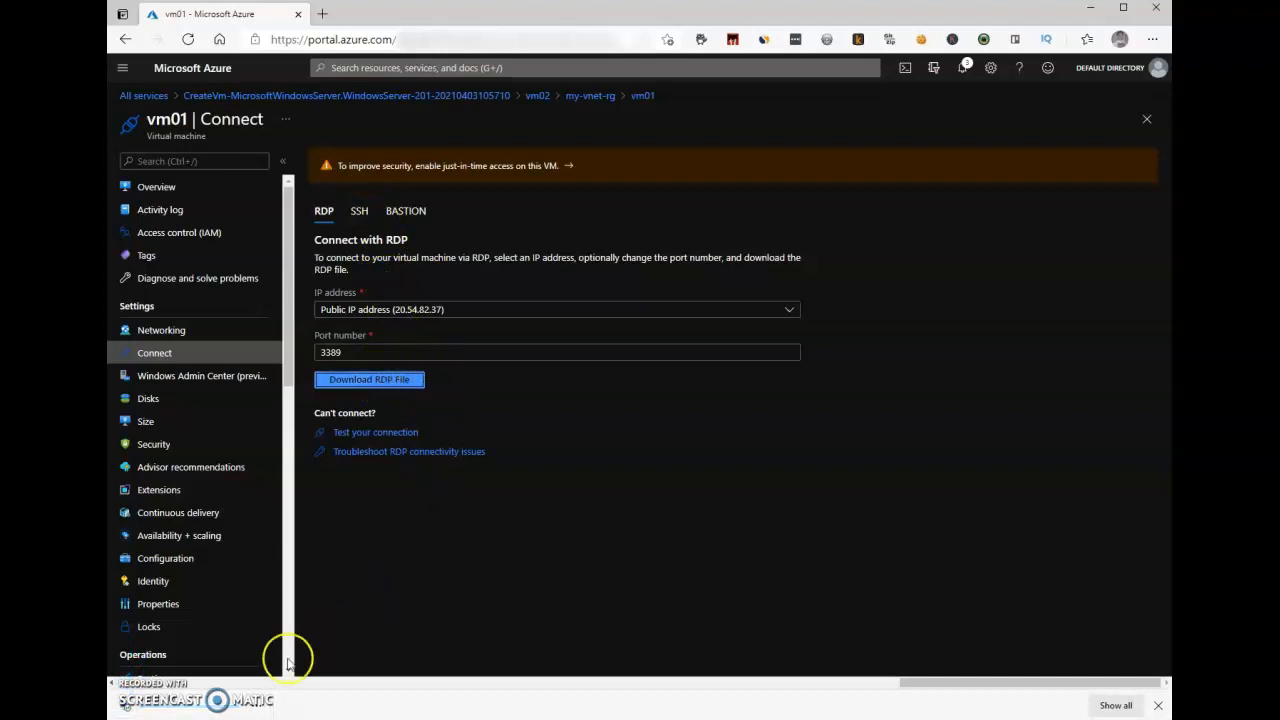
{"action": "left_click", "coordinate": [180, 708]}
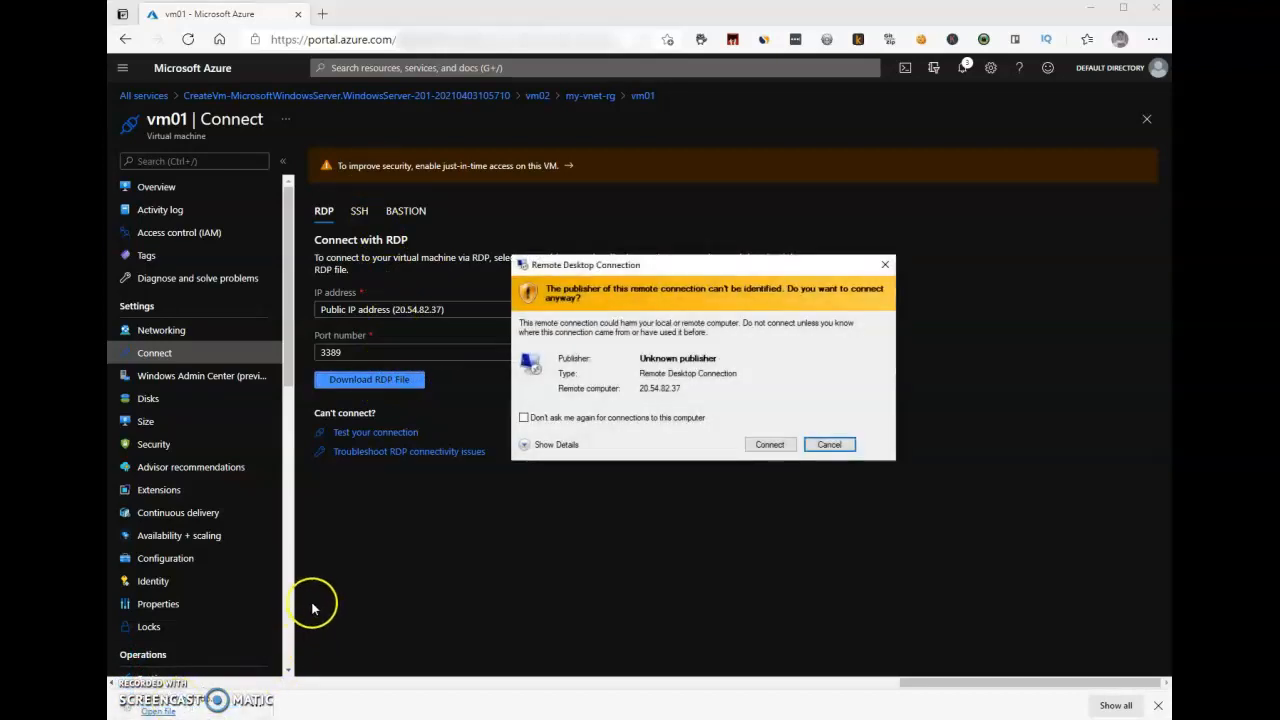
{"action": "left_click", "coordinate": [768, 444]}
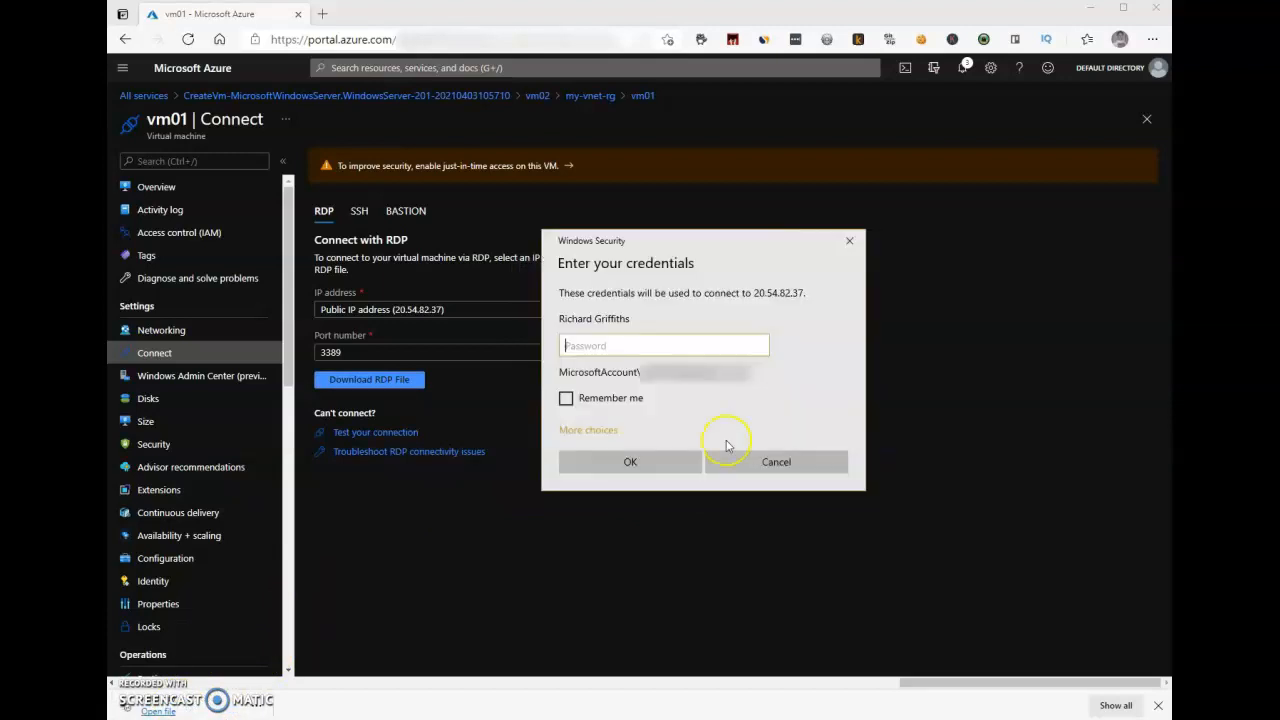
Sign in to the remote connection with a different account, using the username admingriff and the account password.
{"action": "left_click", "coordinate": [591, 431]}
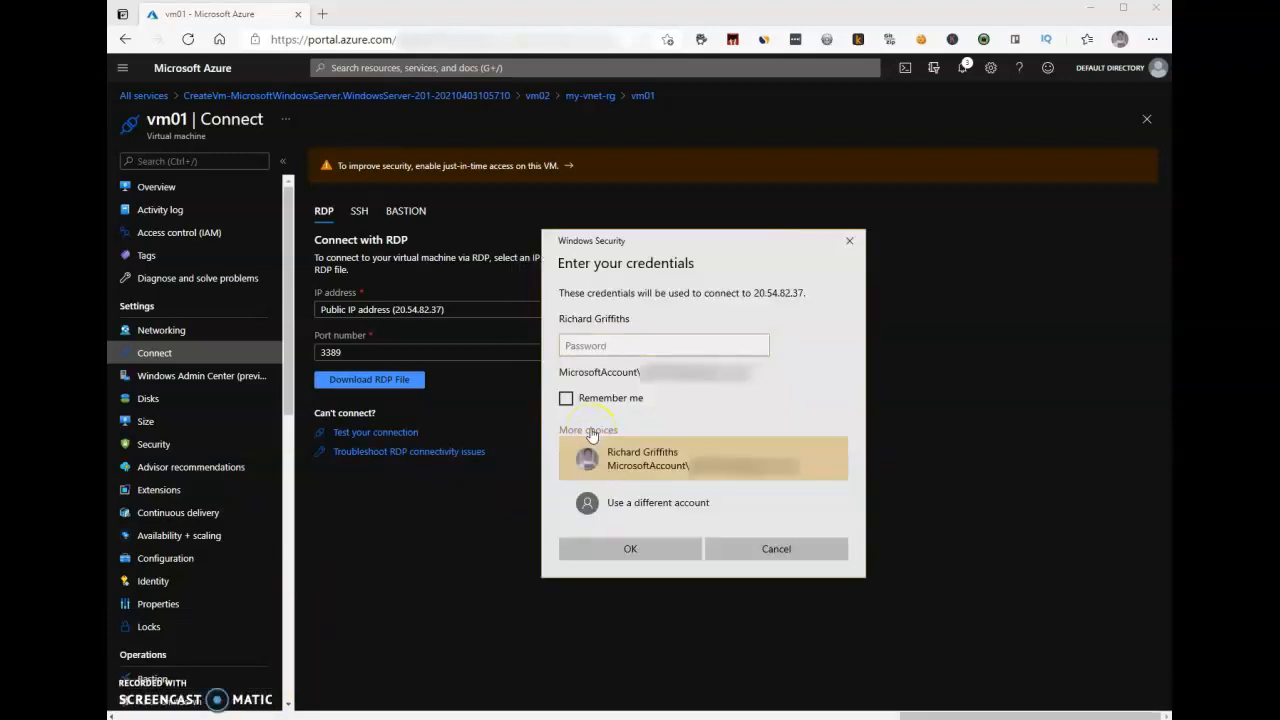
{"action": "left_click", "coordinate": [633, 512]}
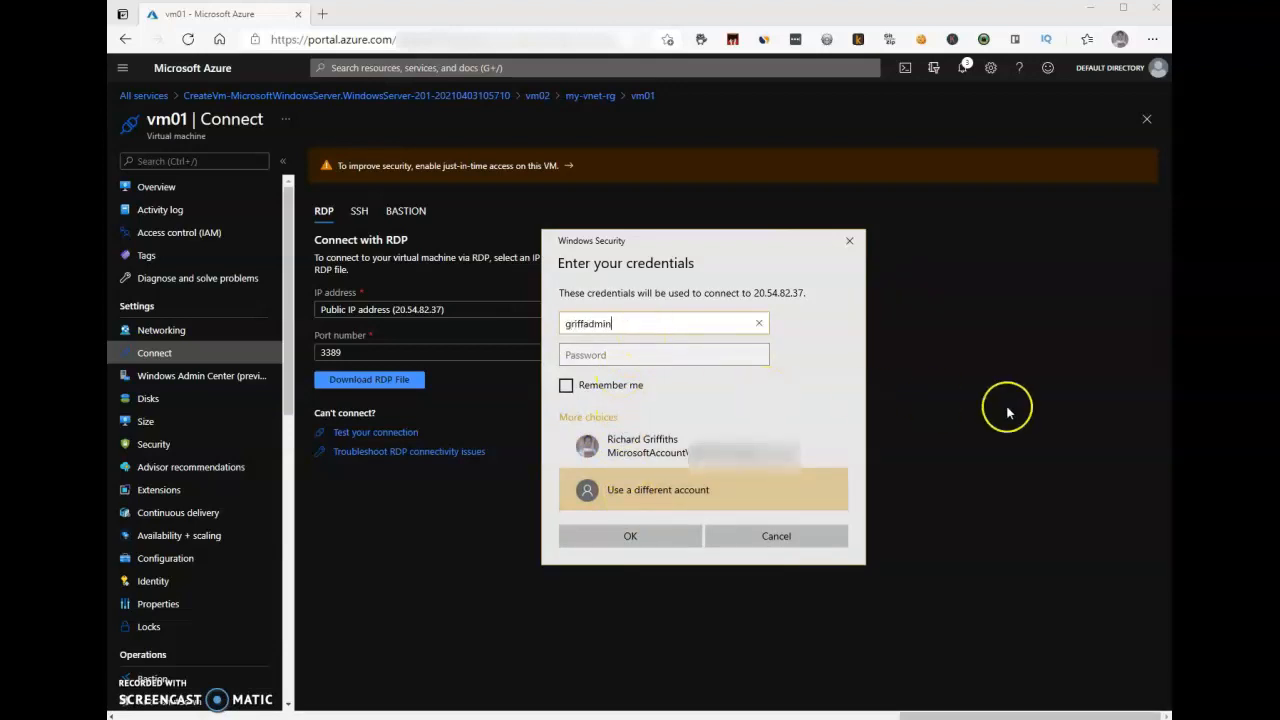
{"action": "type", "text": "admingriff"}
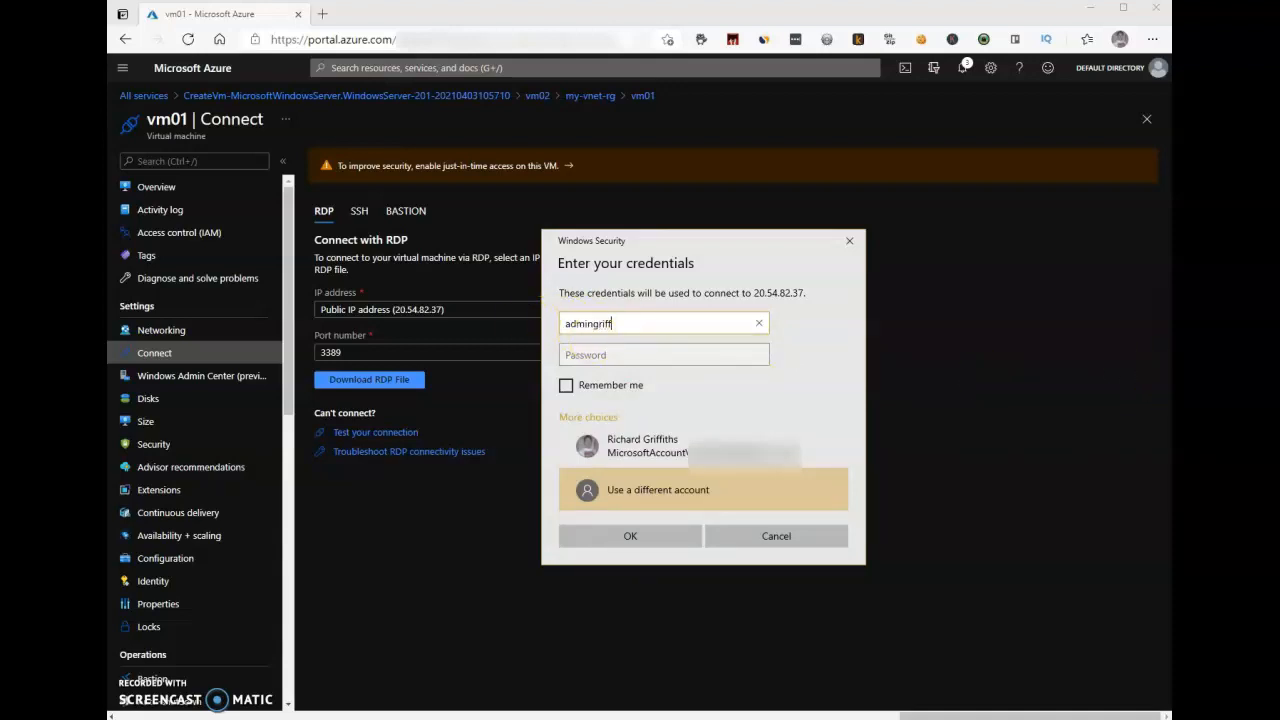
{"action": "left_click", "coordinate": [616, 358]}
{"action": "key", "text": "ctrl+v"}
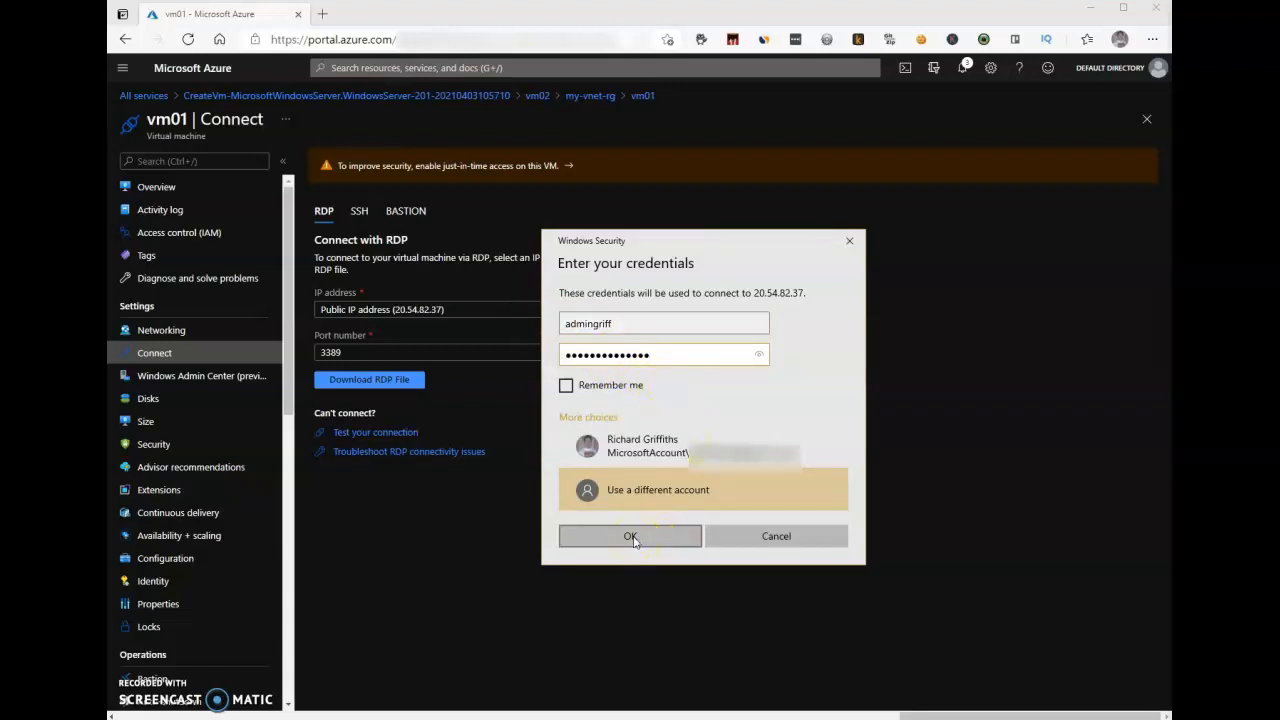
{"action": "left_click", "coordinate": [631, 537]}
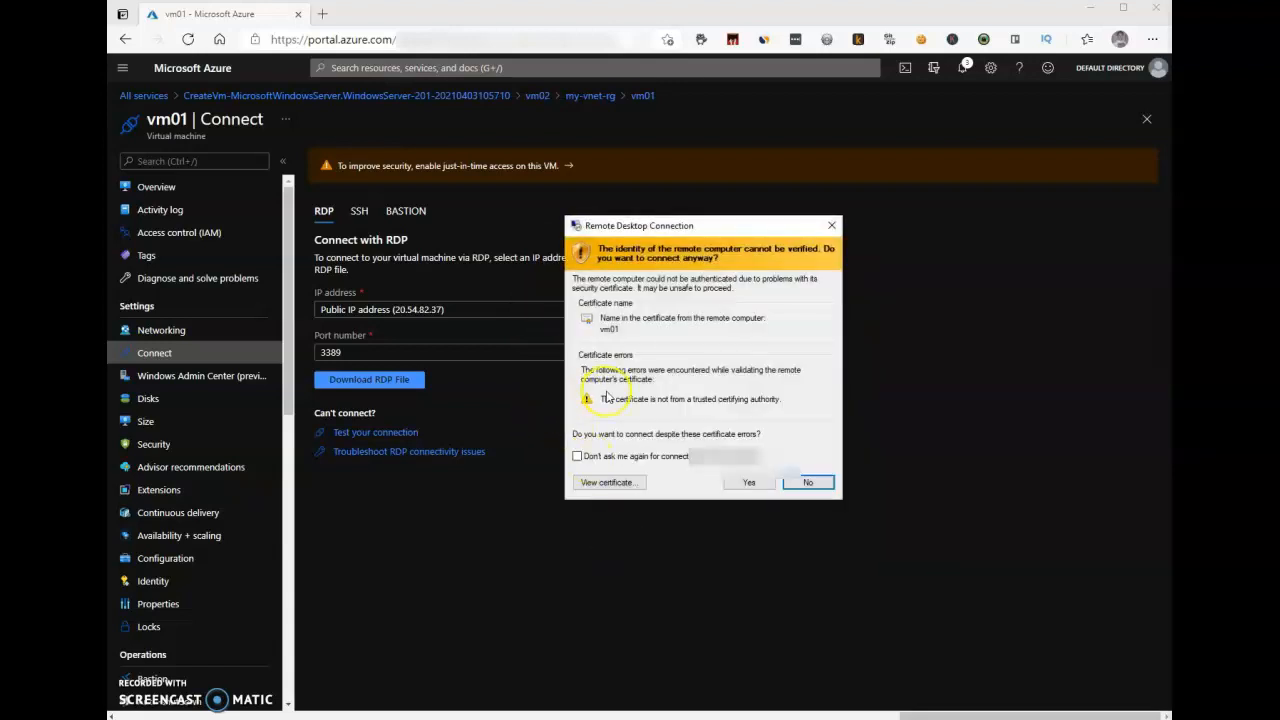
Accept the unverified certificate to connect to vm01, and run Windows PowerShell as administrator on it.
{"action": "left_click", "coordinate": [749, 482]}
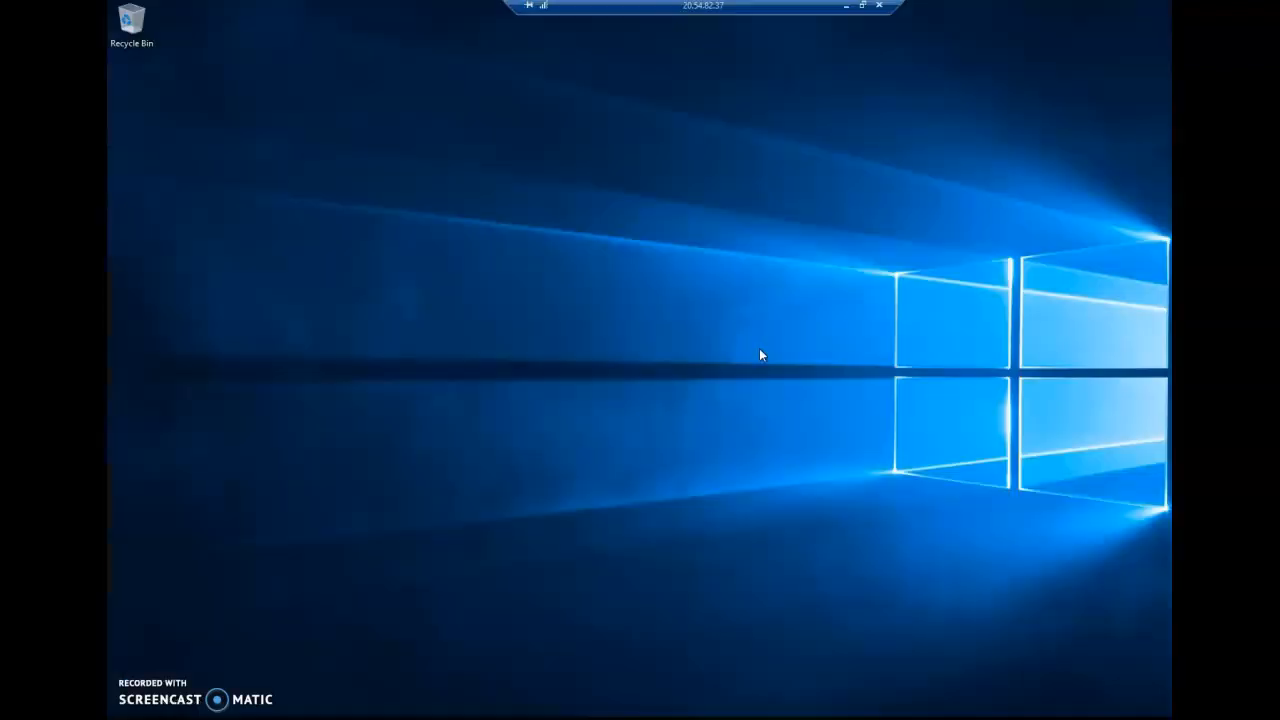
{"action": "left_click", "coordinate": [706, 328]}
{"action": "left_click", "coordinate": [204, 704]}
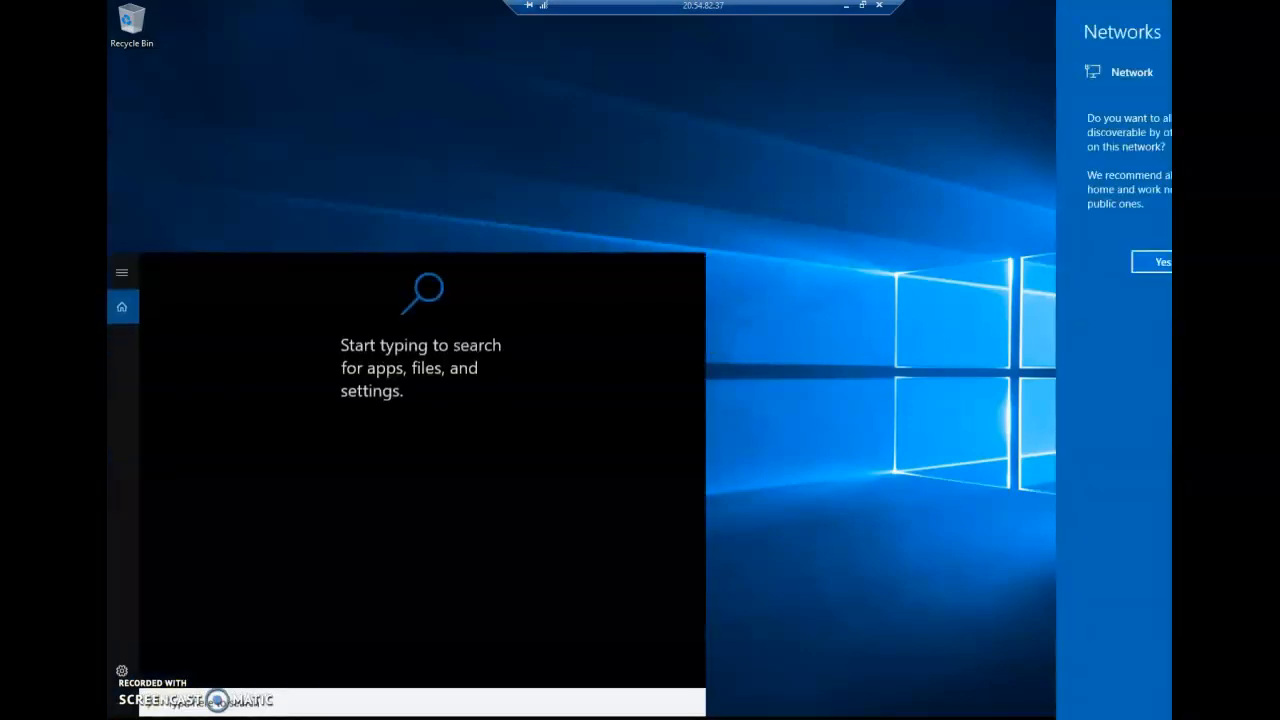
{"action": "left_click", "coordinate": [202, 706]}
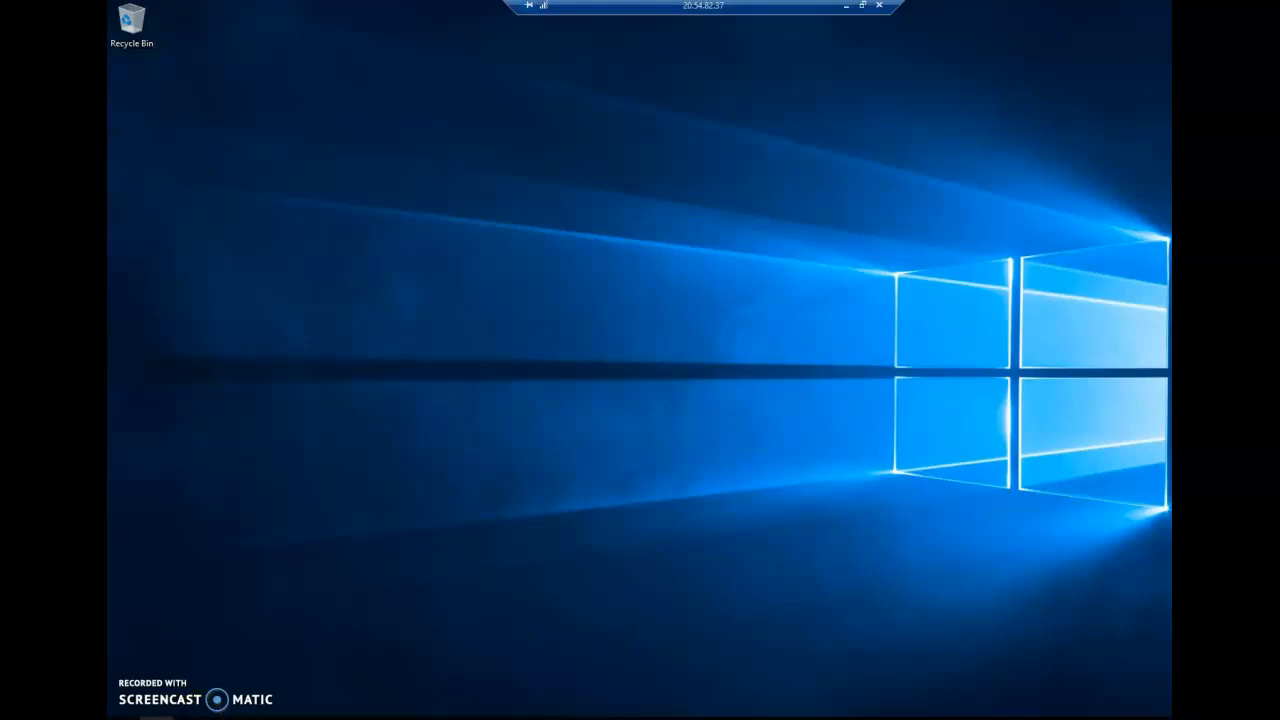
{"action": "left_click", "coordinate": [200, 702]}
{"action": "type", "text": "group policy"}
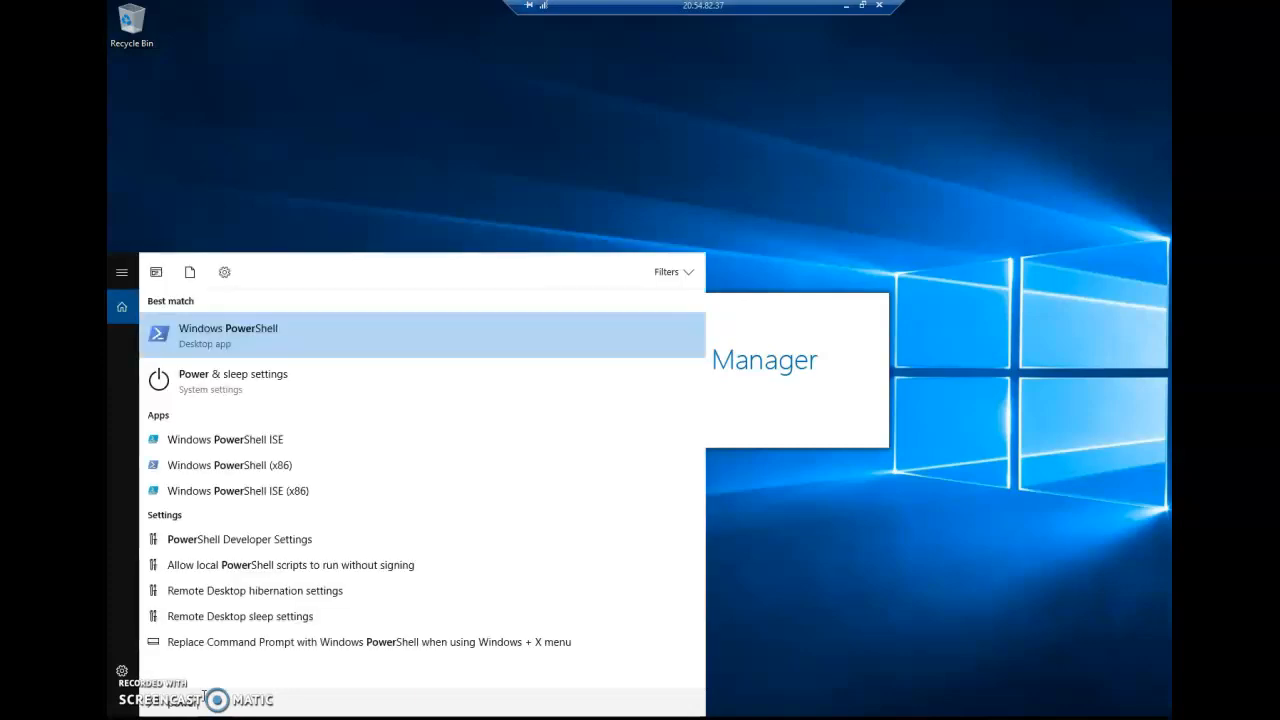
{"action": "left_click", "coordinate": [257, 343]}
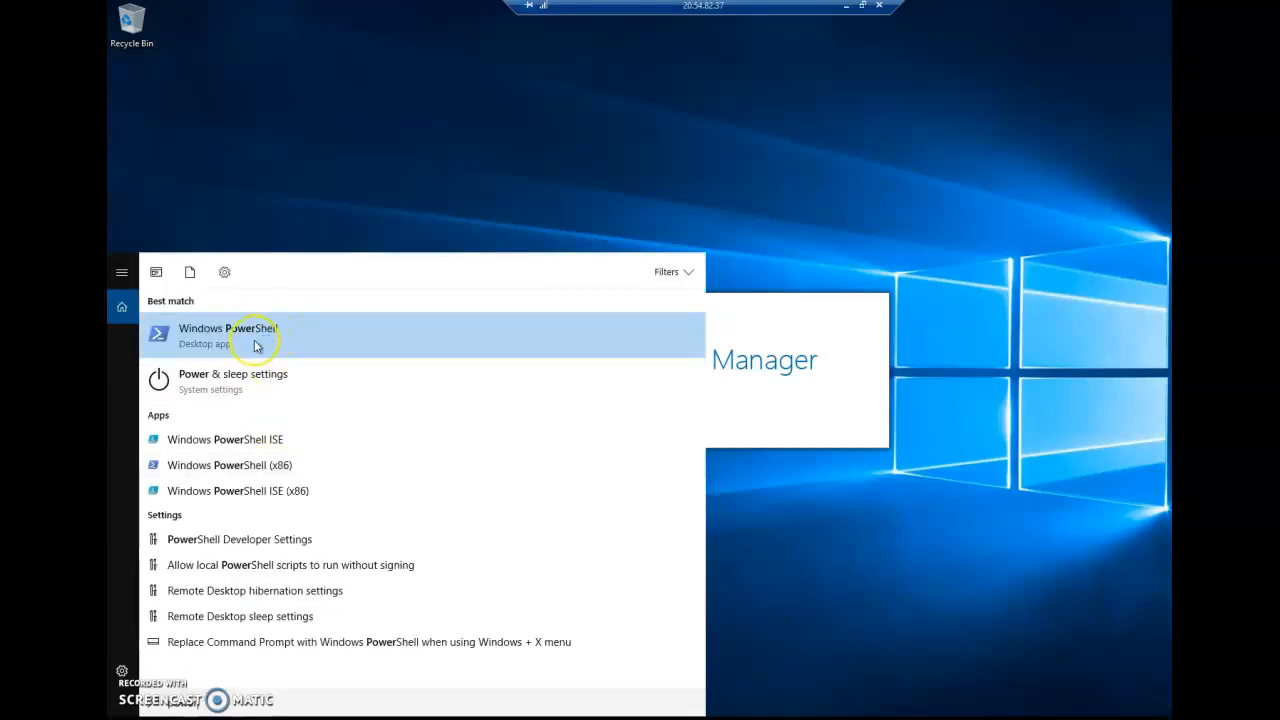
{"action": "right_click", "coordinate": [257, 343]}
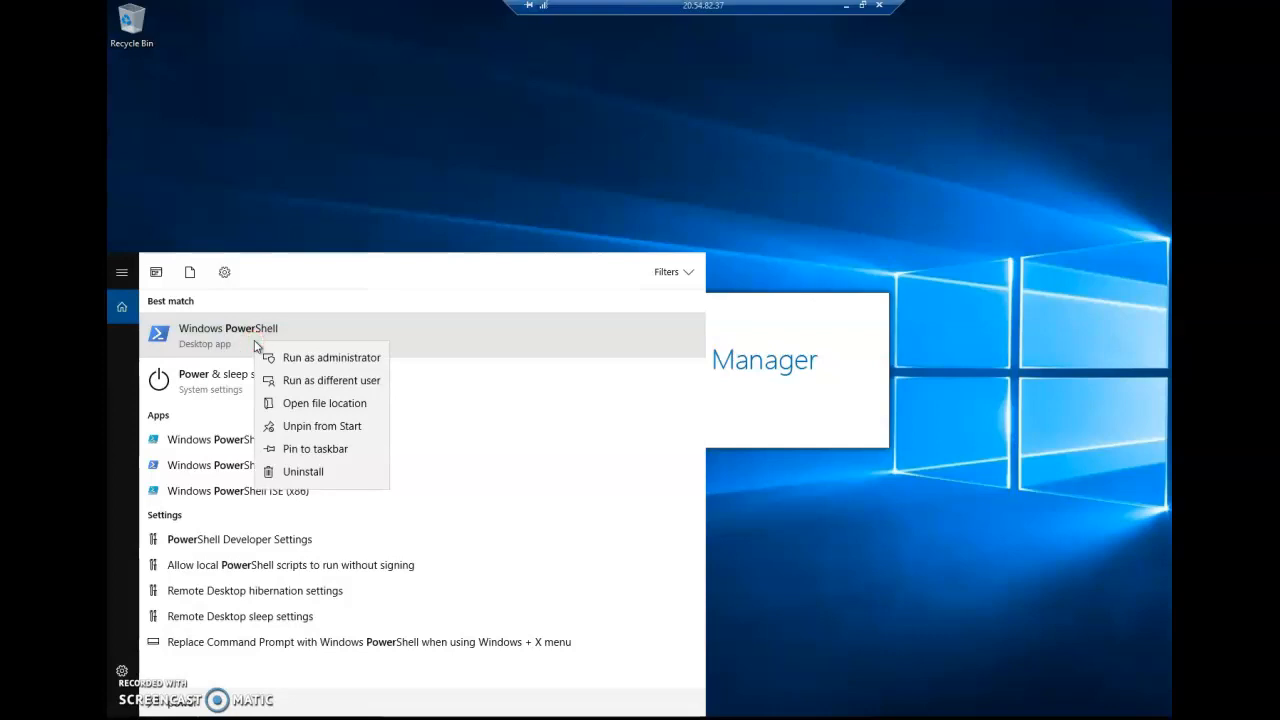
{"action": "left_click", "coordinate": [328, 358]}
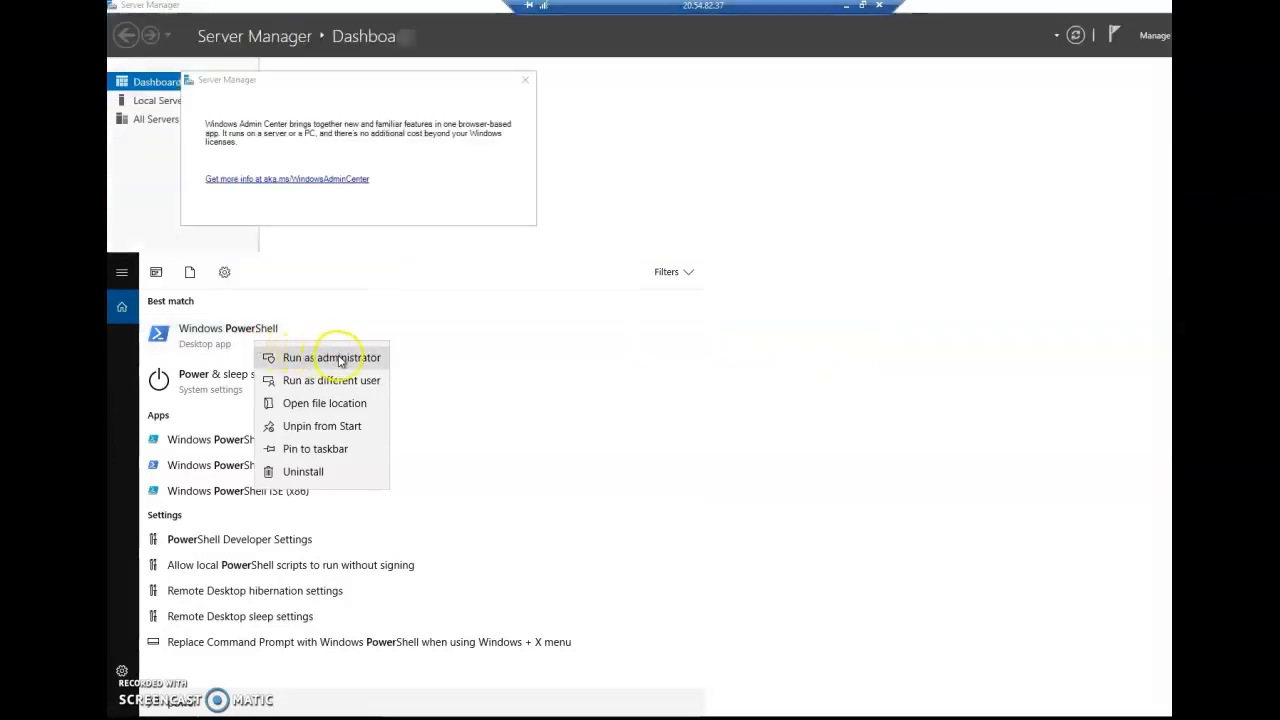
{"action": "left_click", "coordinate": [338, 358]}
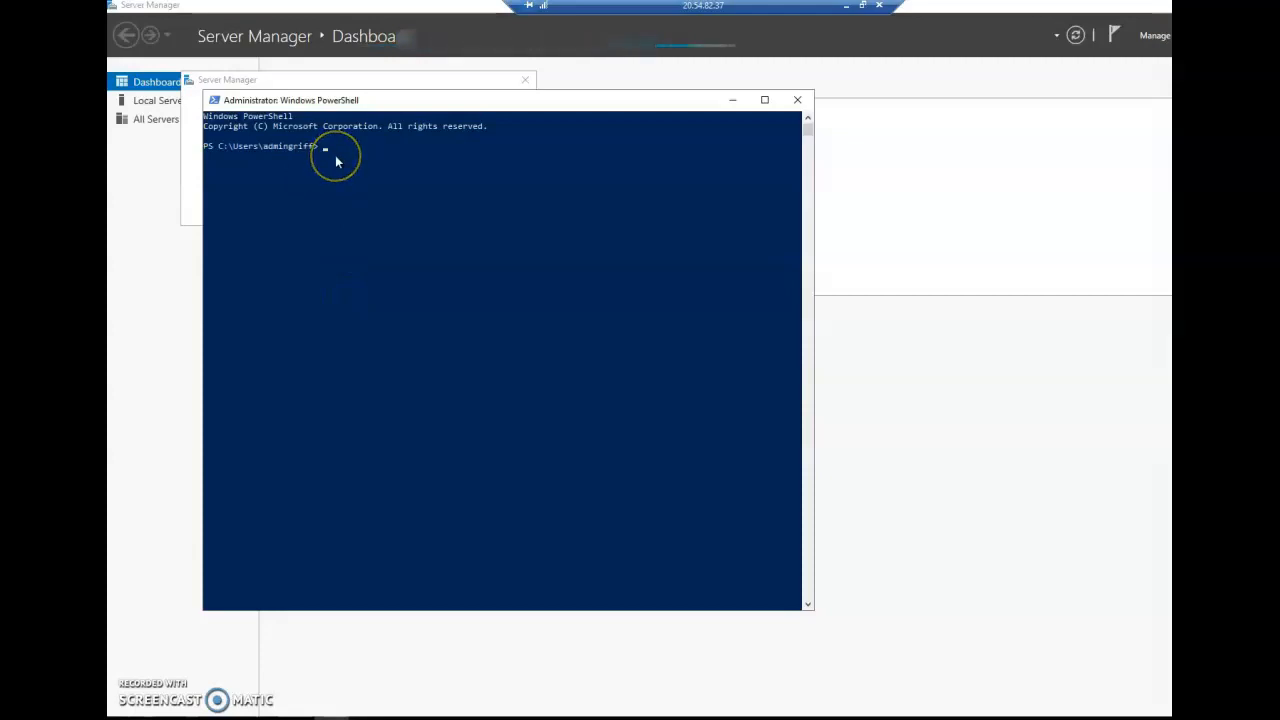
Test the network connection from vm01 to the second virtual machine with the command ping vm02.
{"action": "type", "text": "ping vm02"}
{"action": "key", "text": "Return"}
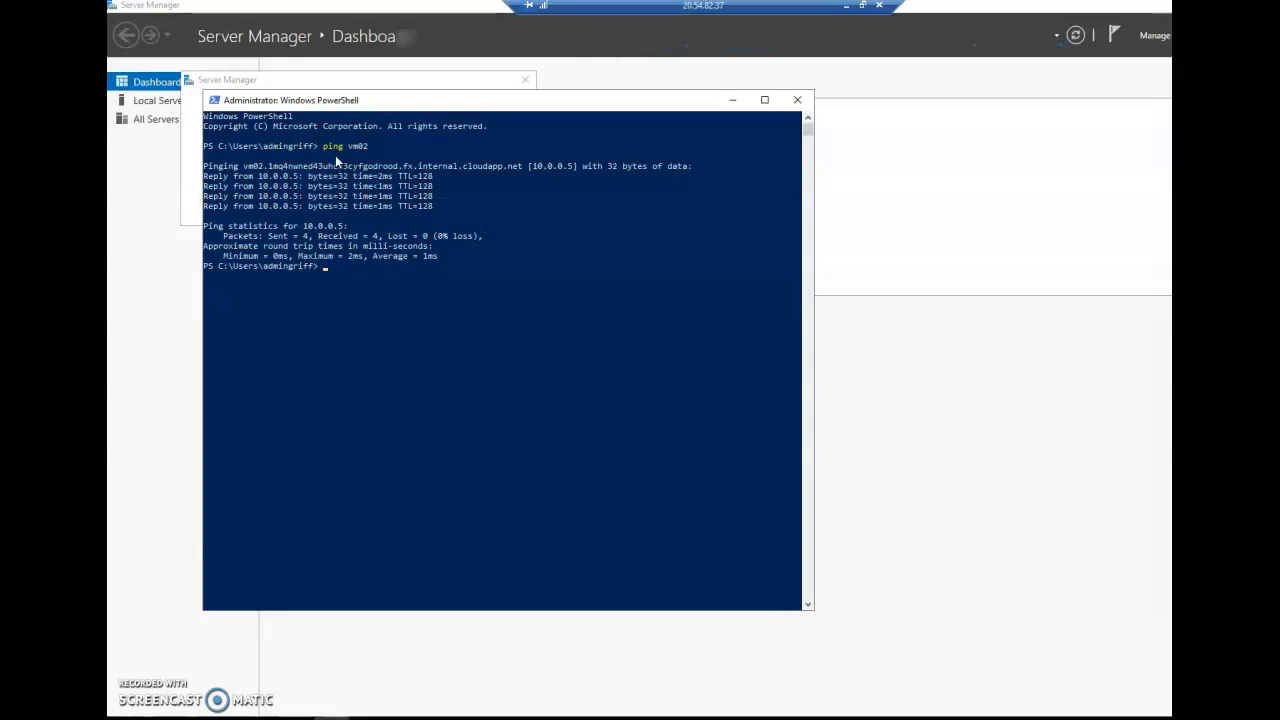
Close PowerShell and disconnect the remote desktop session to vm01.
{"action": "left_click", "coordinate": [801, 101]}
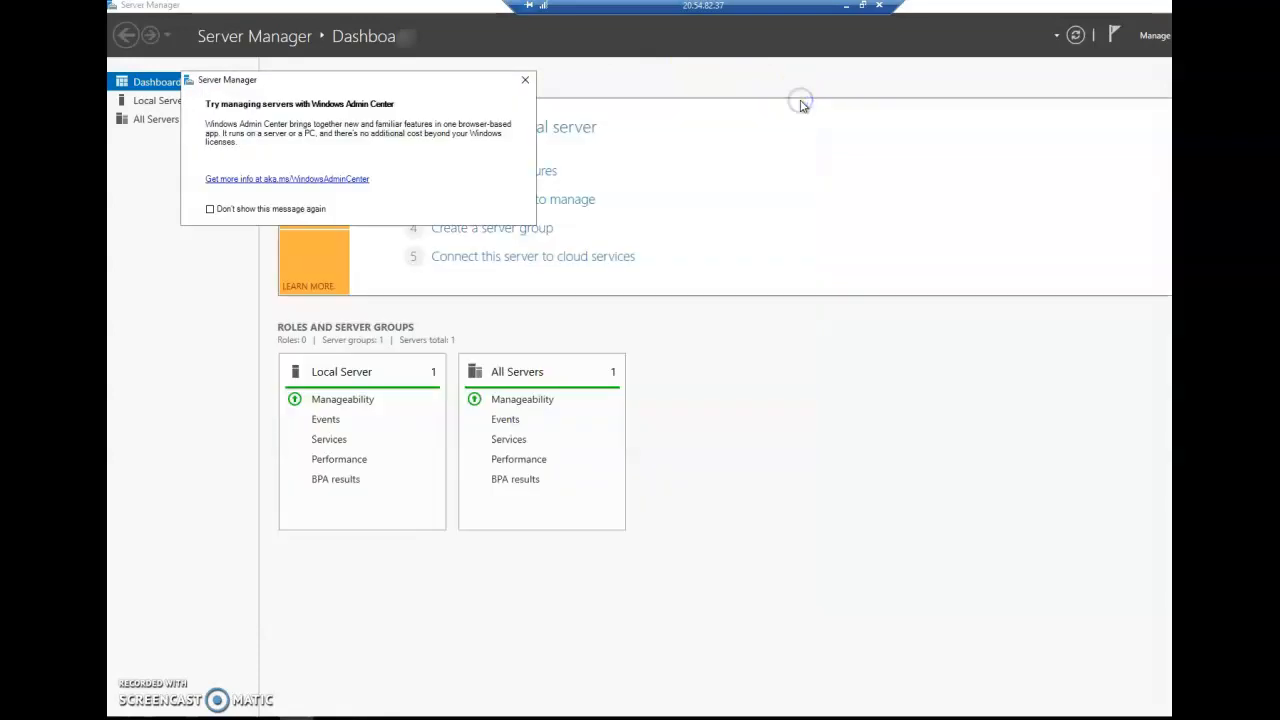
{"action": "left_click", "coordinate": [880, 8]}
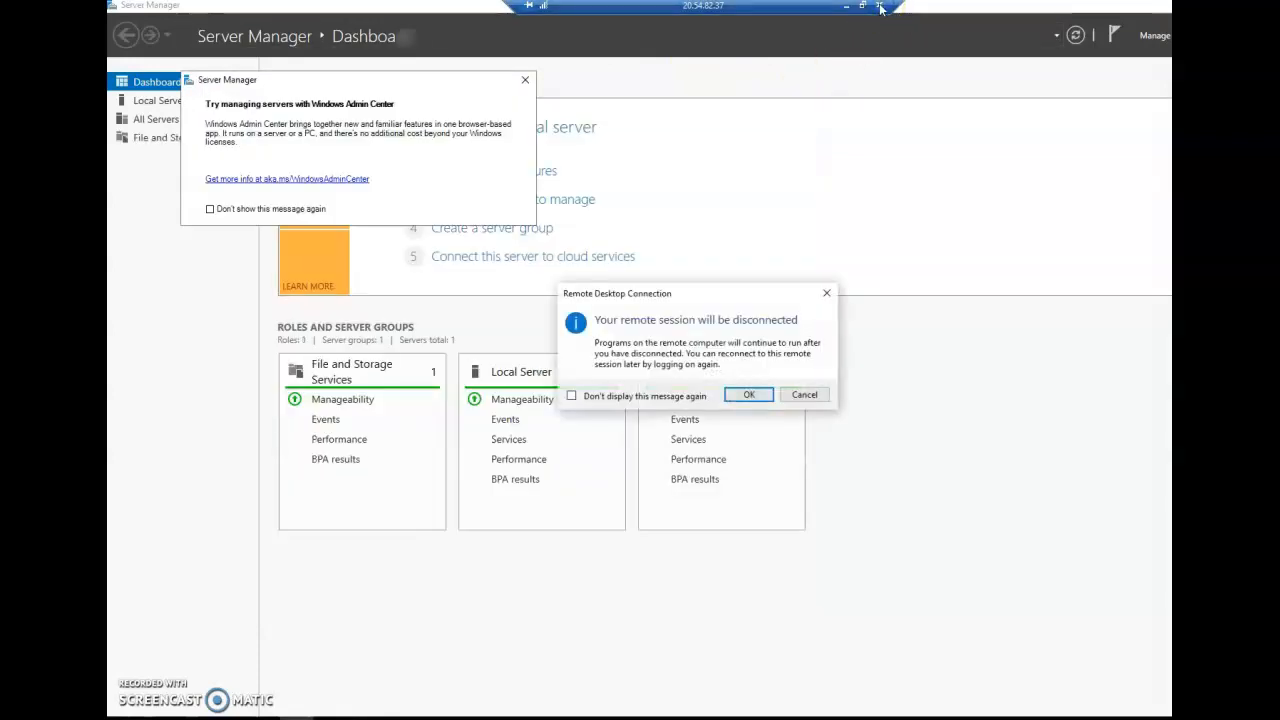
{"action": "left_click", "coordinate": [750, 396]}
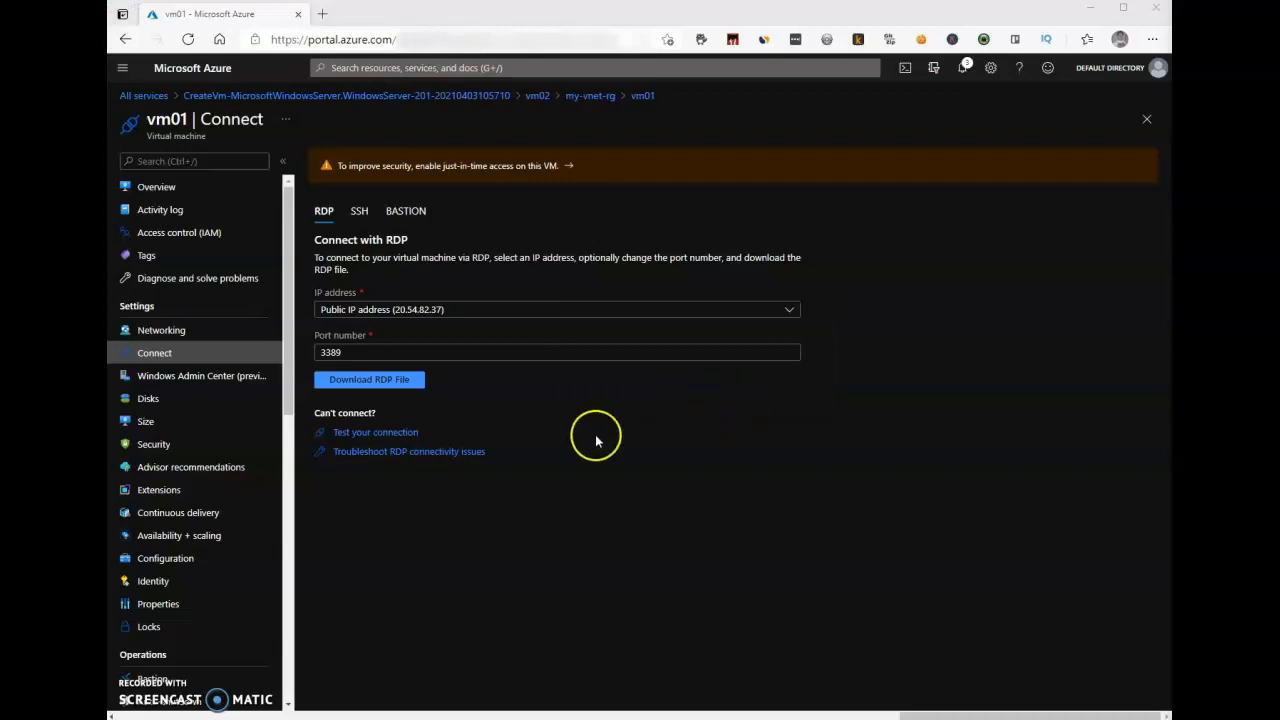
Open the resource group my-vnet-rg in the Azure portal and delete it with all its resources, confirming with its name.
{"action": "left_click", "coordinate": [589, 95]}
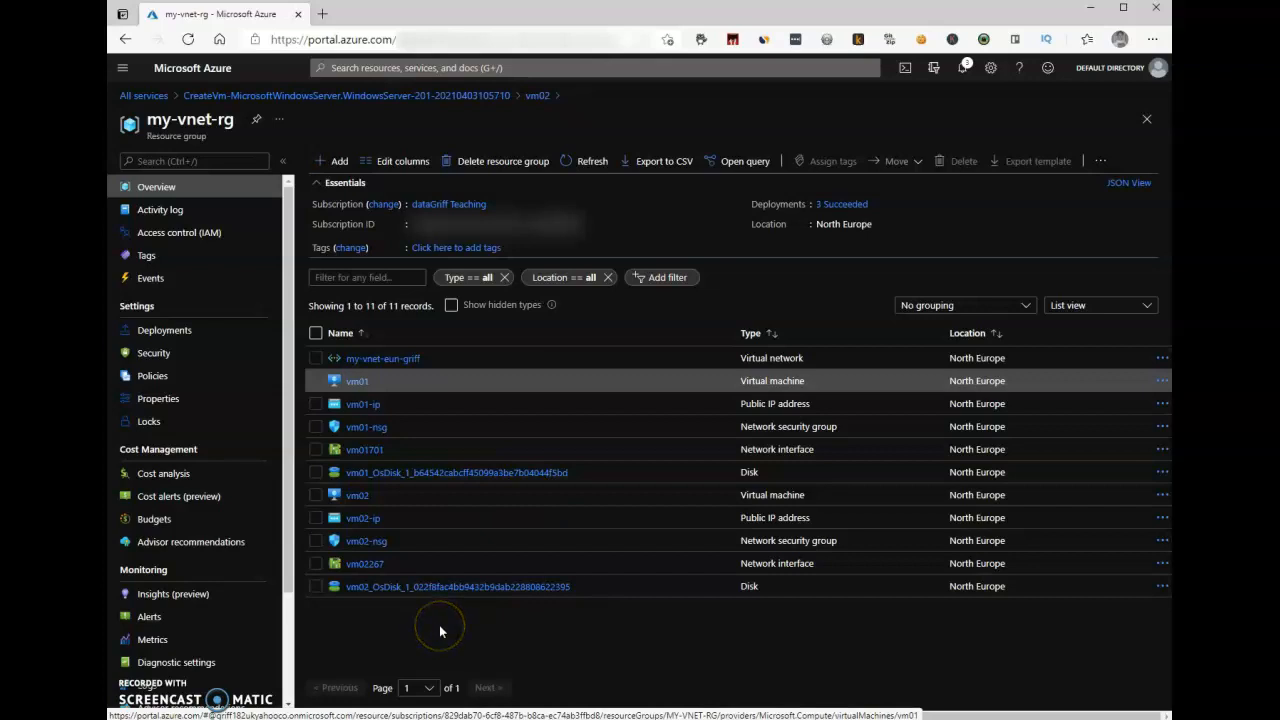
{"action": "left_click", "coordinate": [497, 161]}
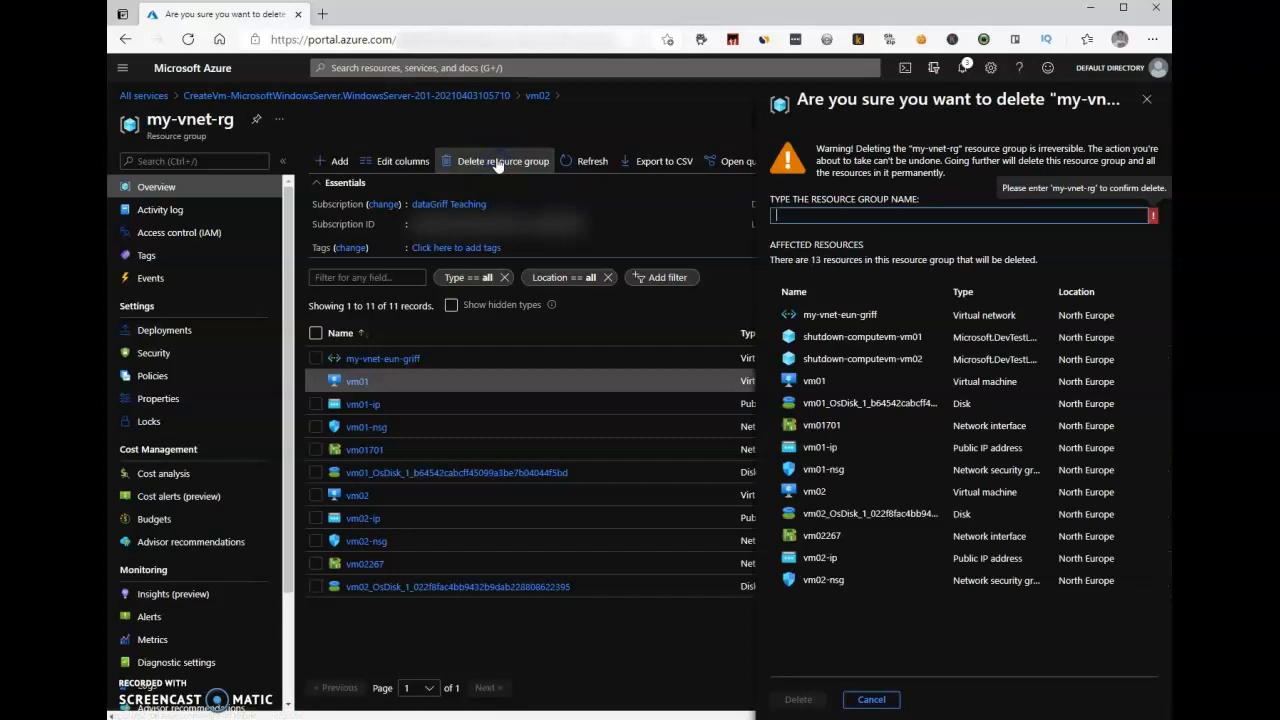
{"action": "left_click", "coordinate": [775, 216]}
{"action": "type", "text": "my-vnet-rg"}
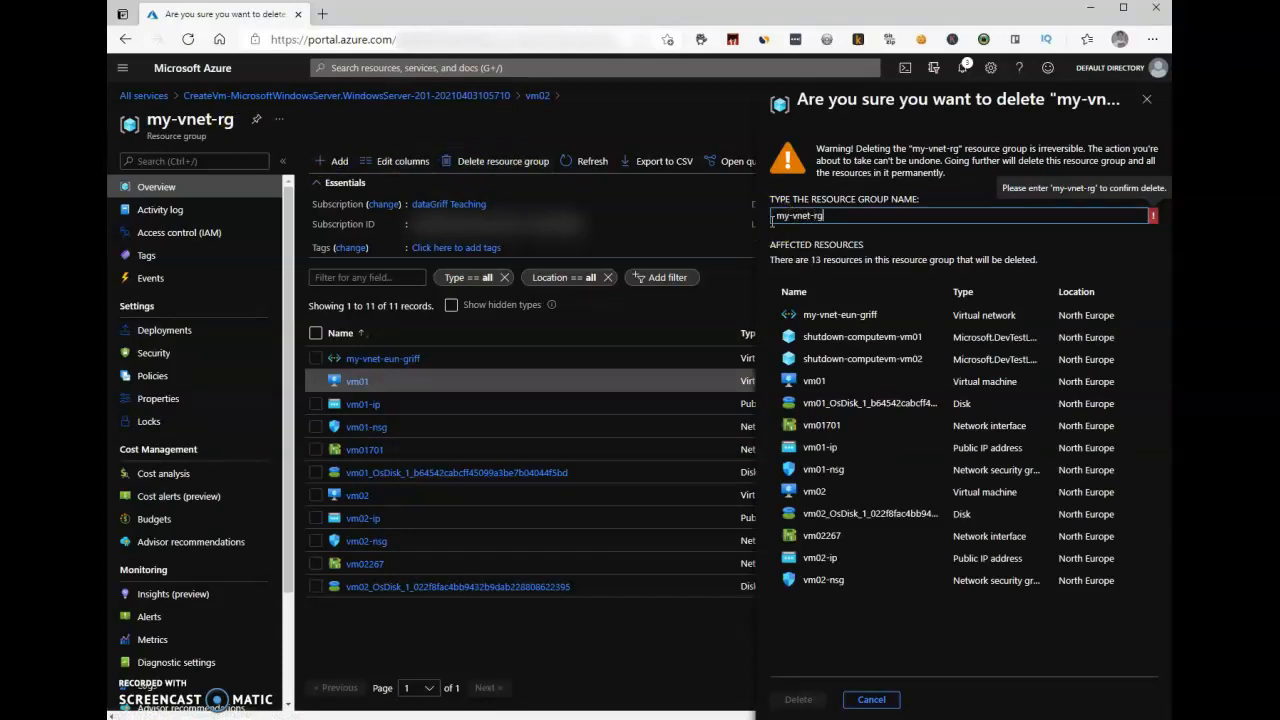
{"action": "left_click", "coordinate": [798, 699]}
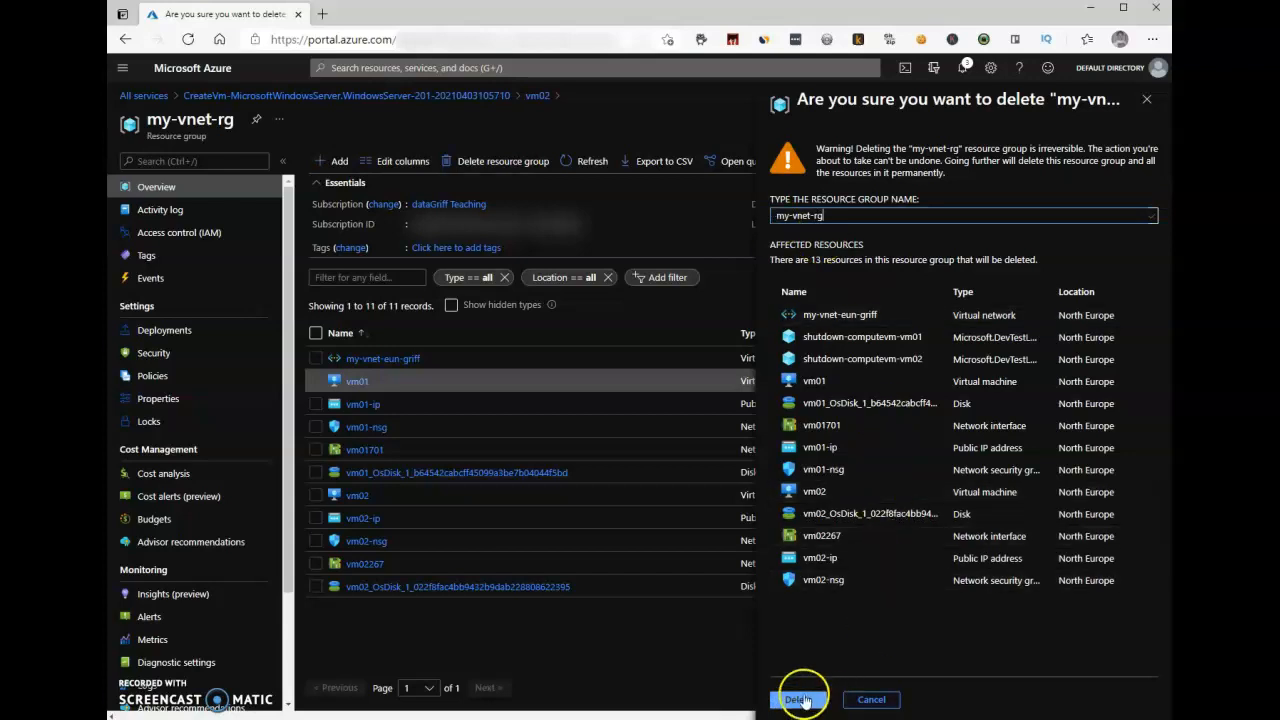